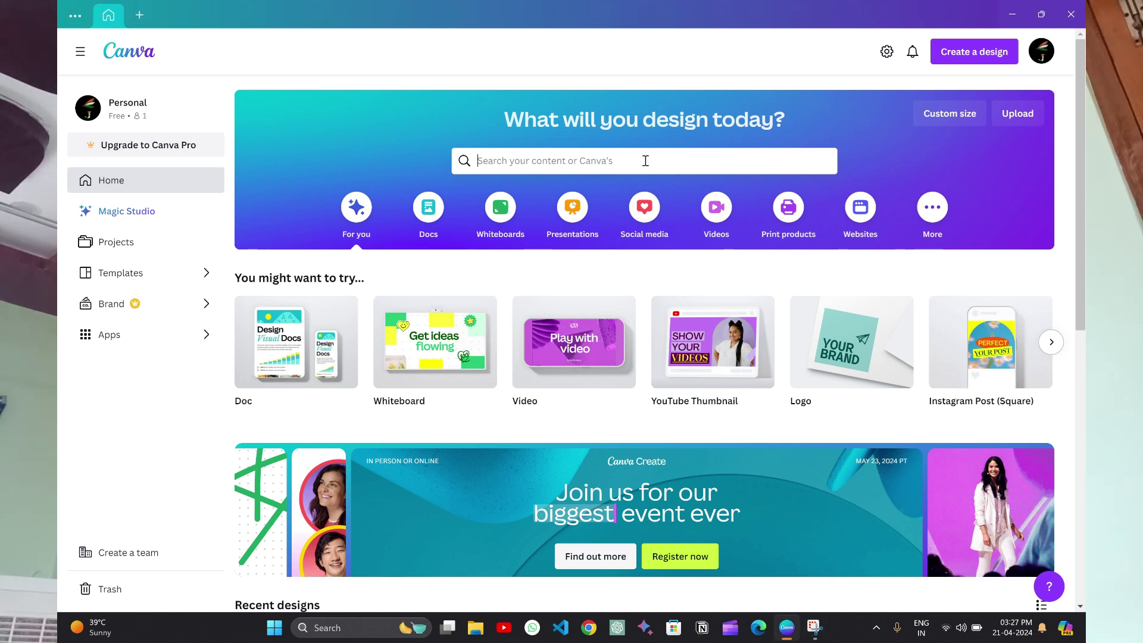
- Search 'thu' on the home page and open the Create a design list of formats
text(thu)
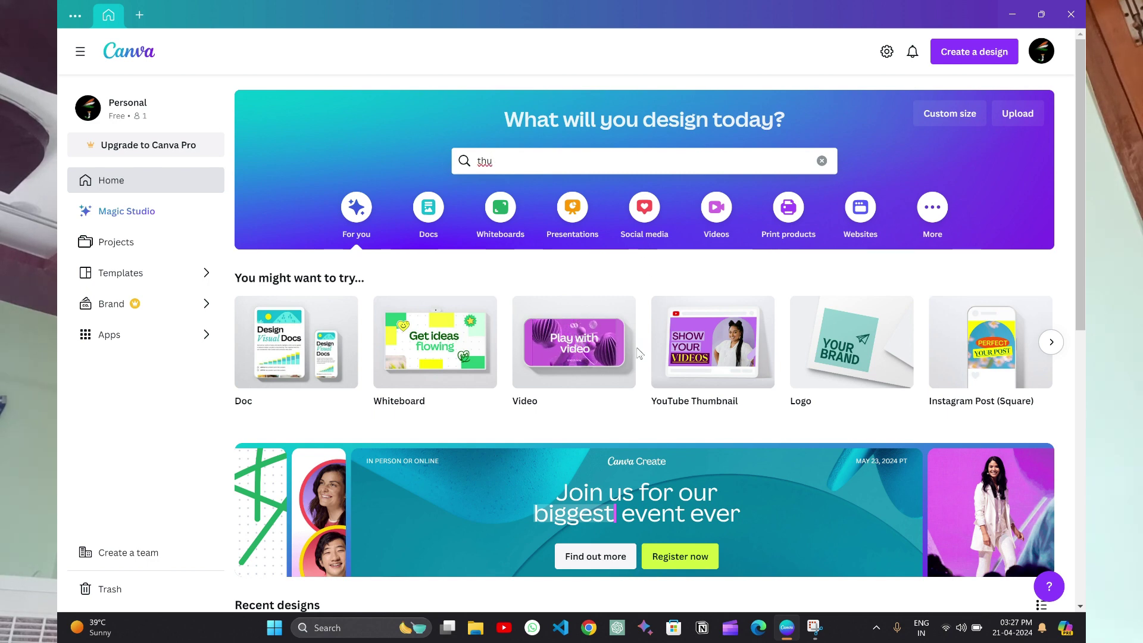
mouse_move(691, 347)
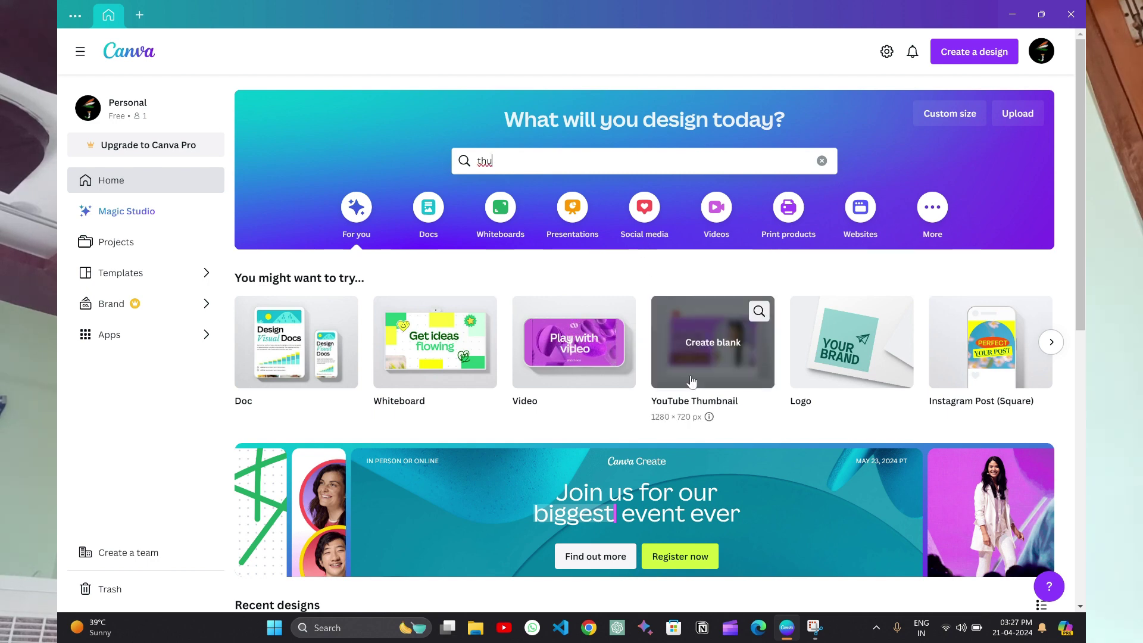
click(955, 55)
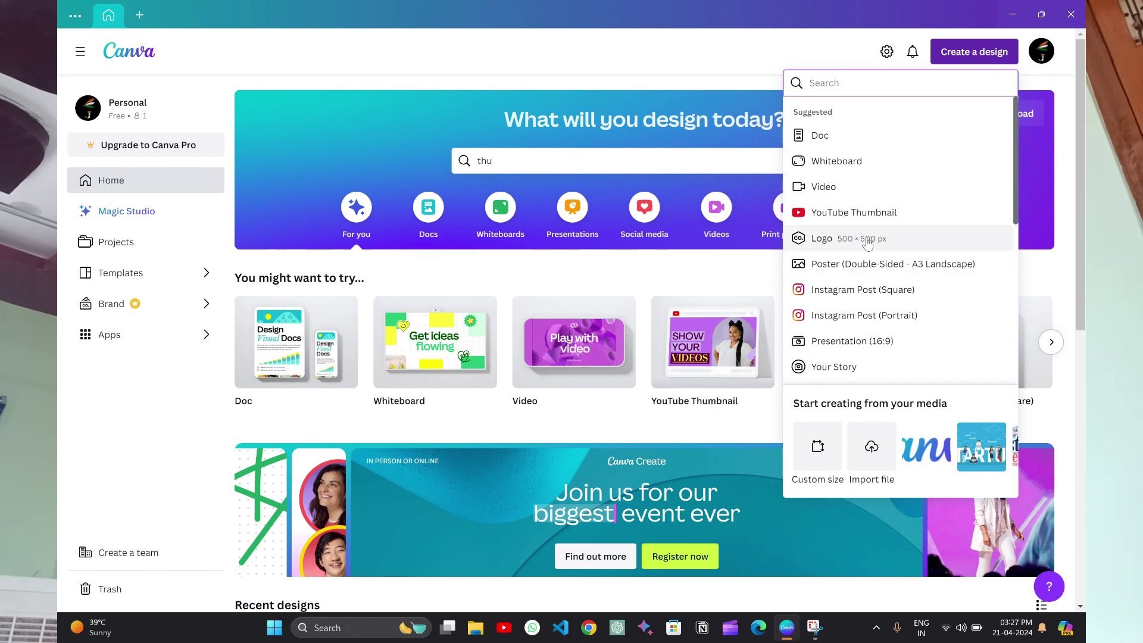
- Start a new YouTube Thumbnail design and browse its template categories and gallery
click(861, 215)
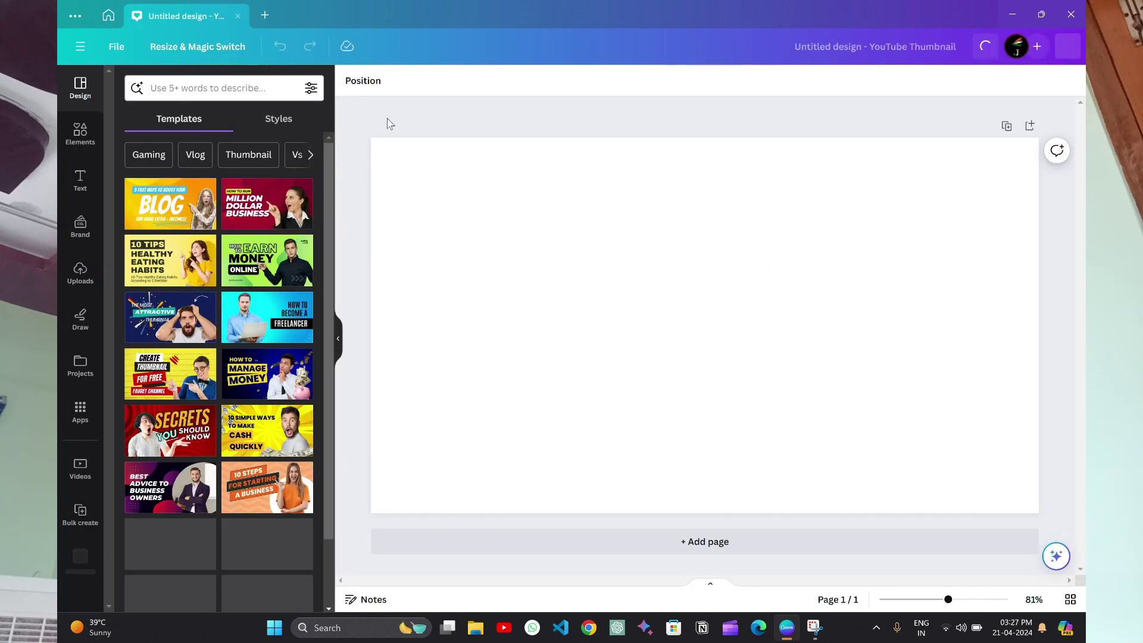
click(307, 156)
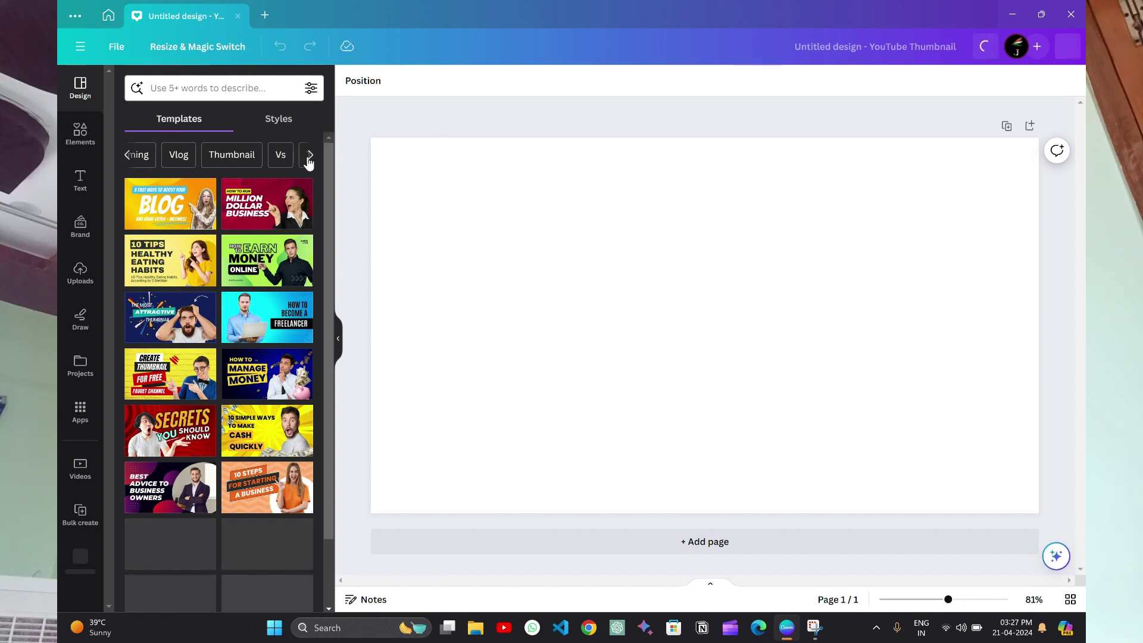
click(126, 157)
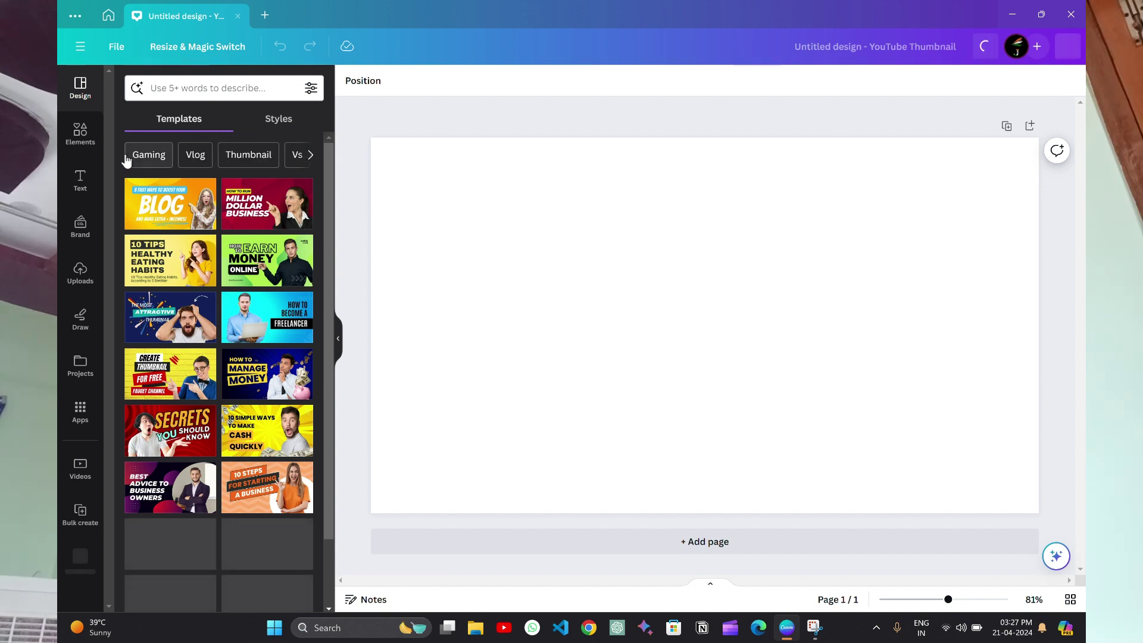
scroll(212, 156, right, 3)
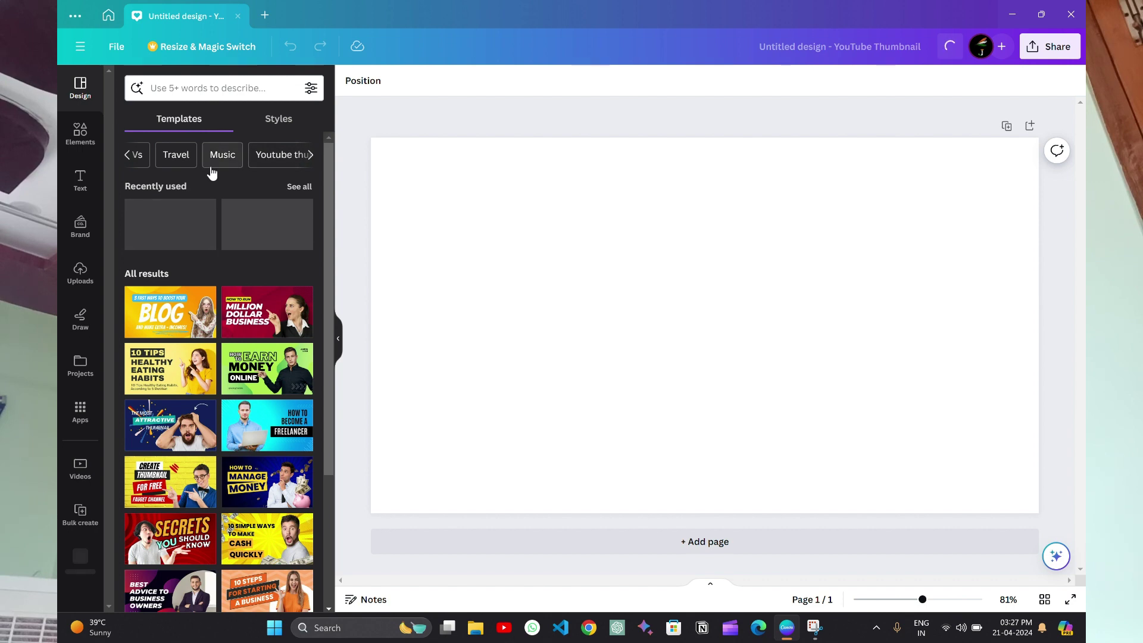
click(311, 156)
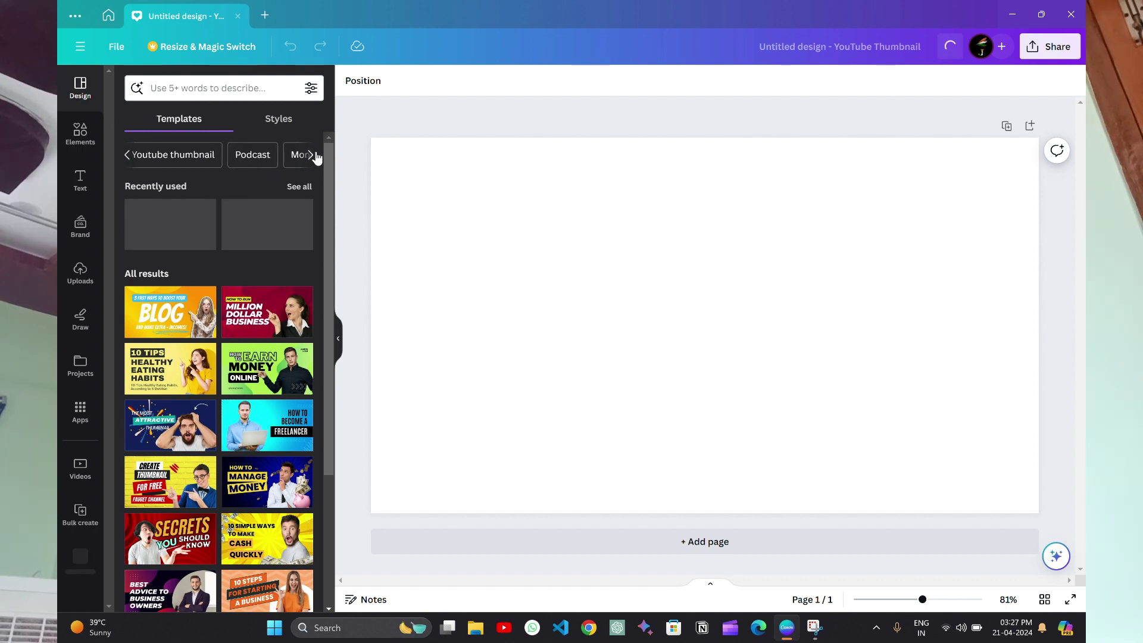
click(314, 155)
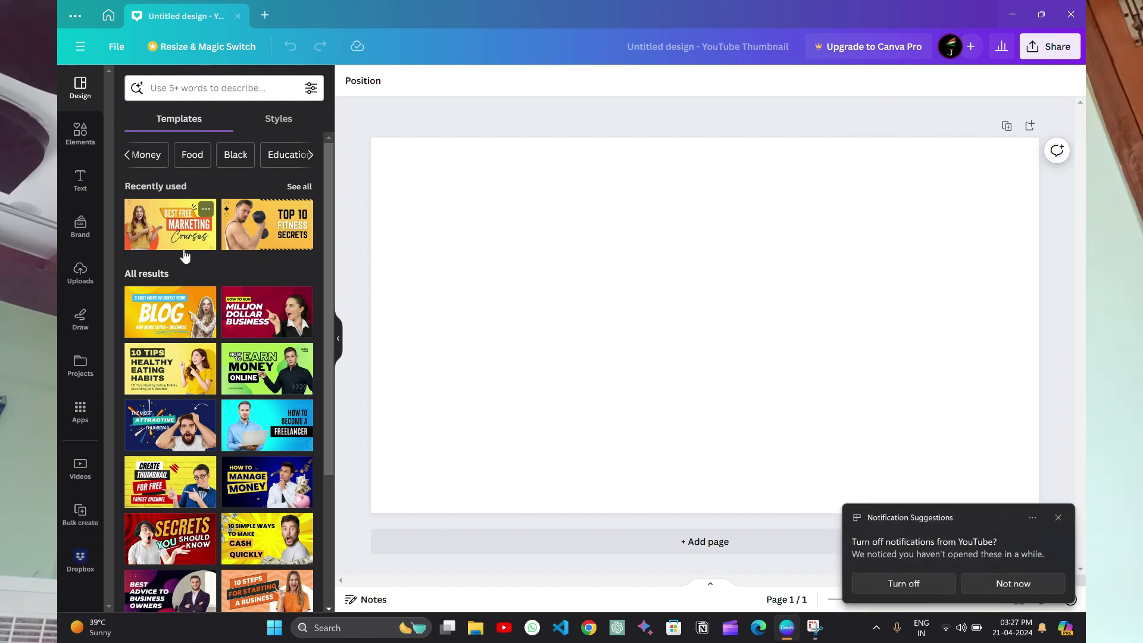
scroll(192, 381, down, 1)
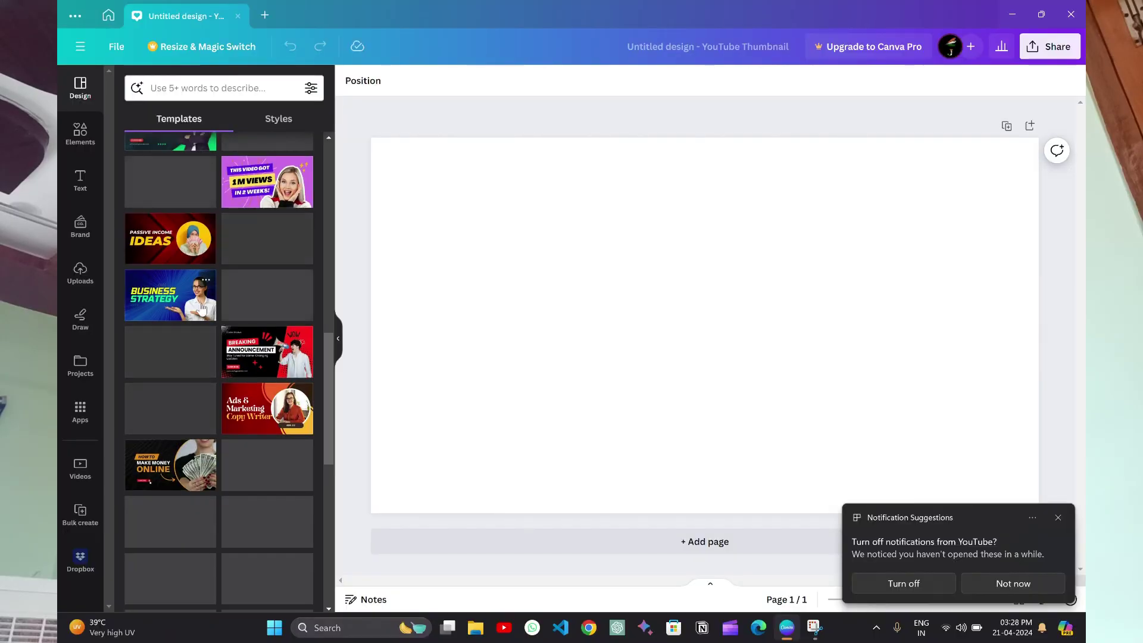
scroll(201, 308, up, 10)
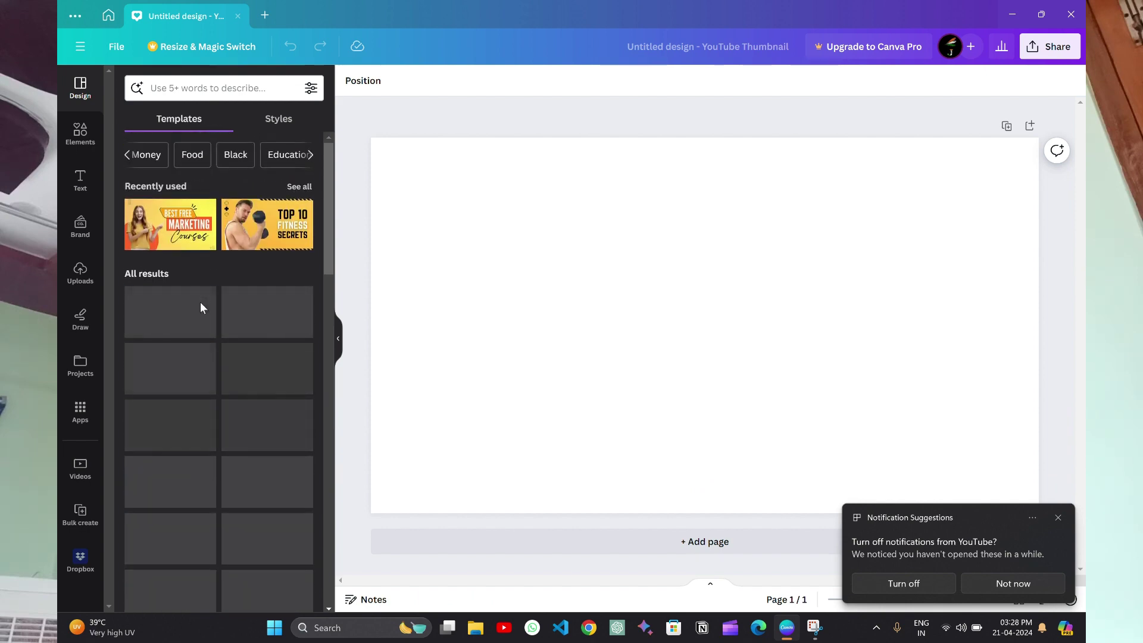
scroll(250, 345, down, 3)
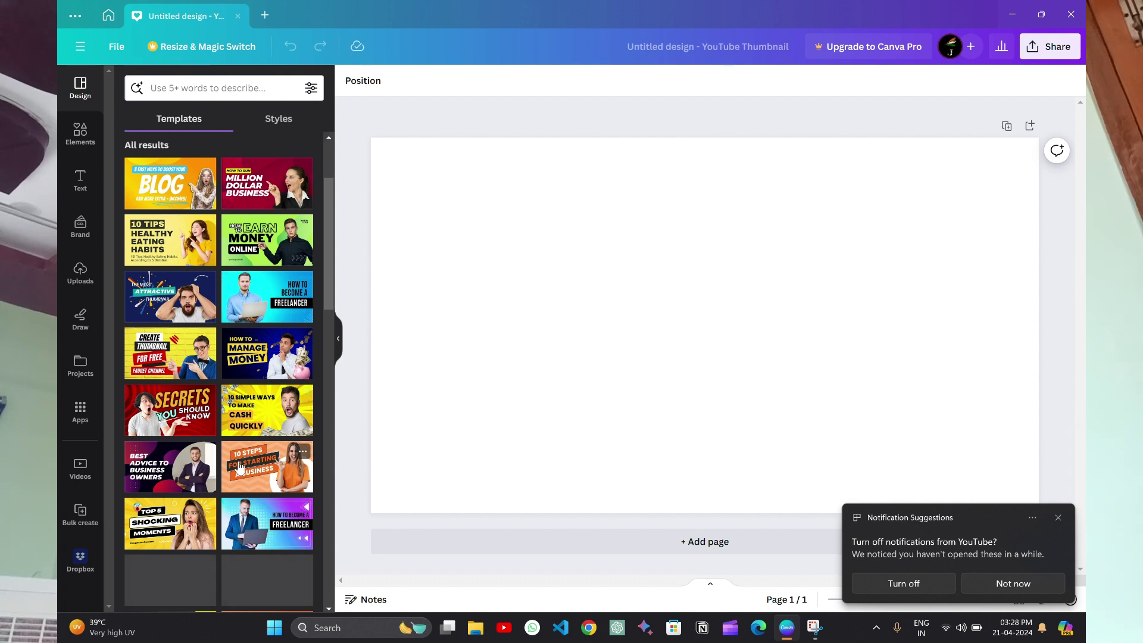
- Apply the How to Become a Freelancer template and delete its man's cutout photo
click(254, 528)
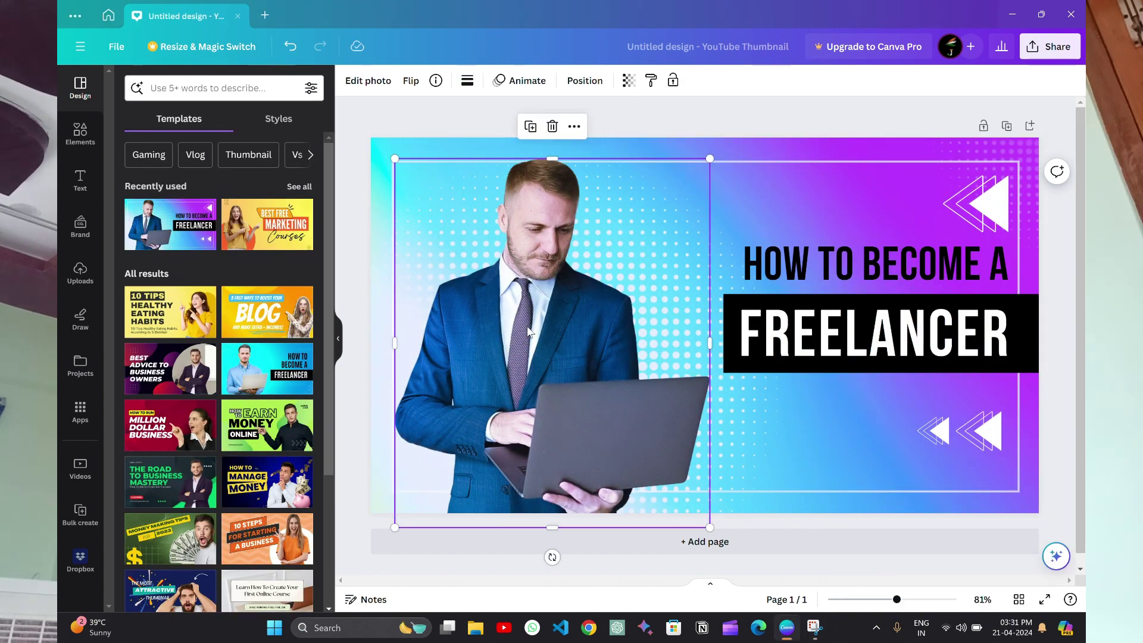
drag(524, 340, 554, 353)
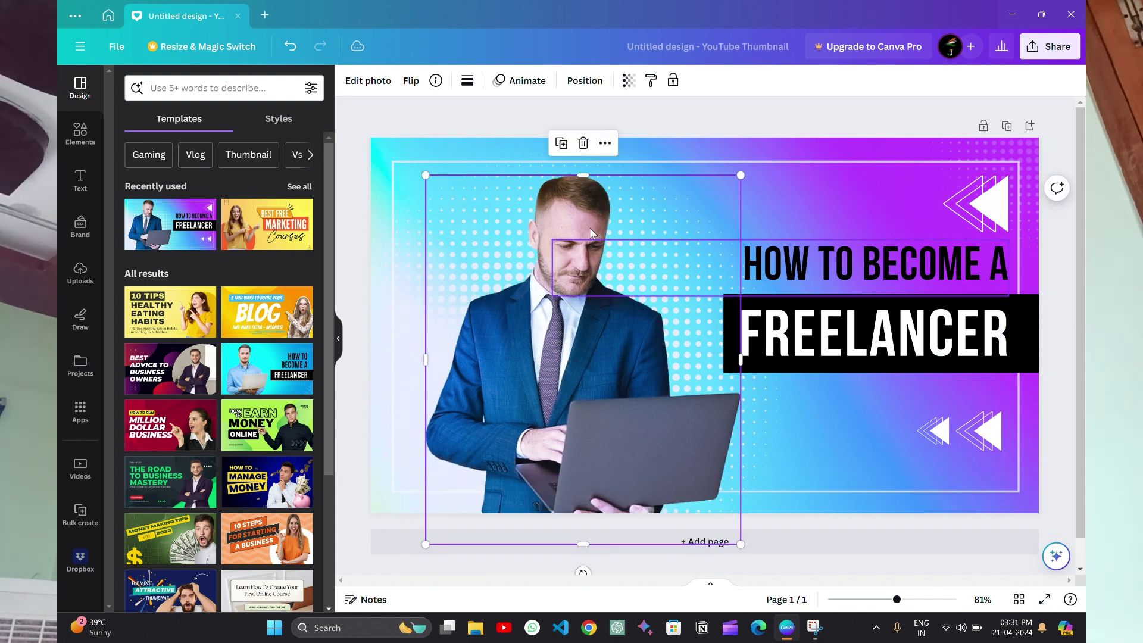
click(584, 143)
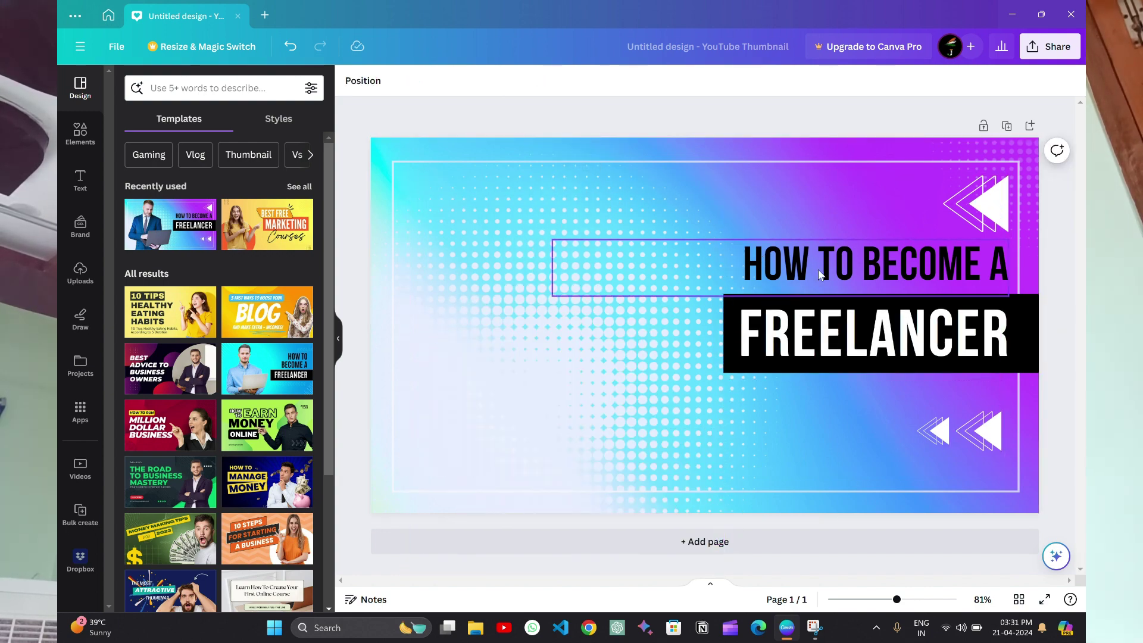
- Adjust the HOW TO BECOME A heading's font size with the +/− buttons
click(821, 272)
click(820, 269)
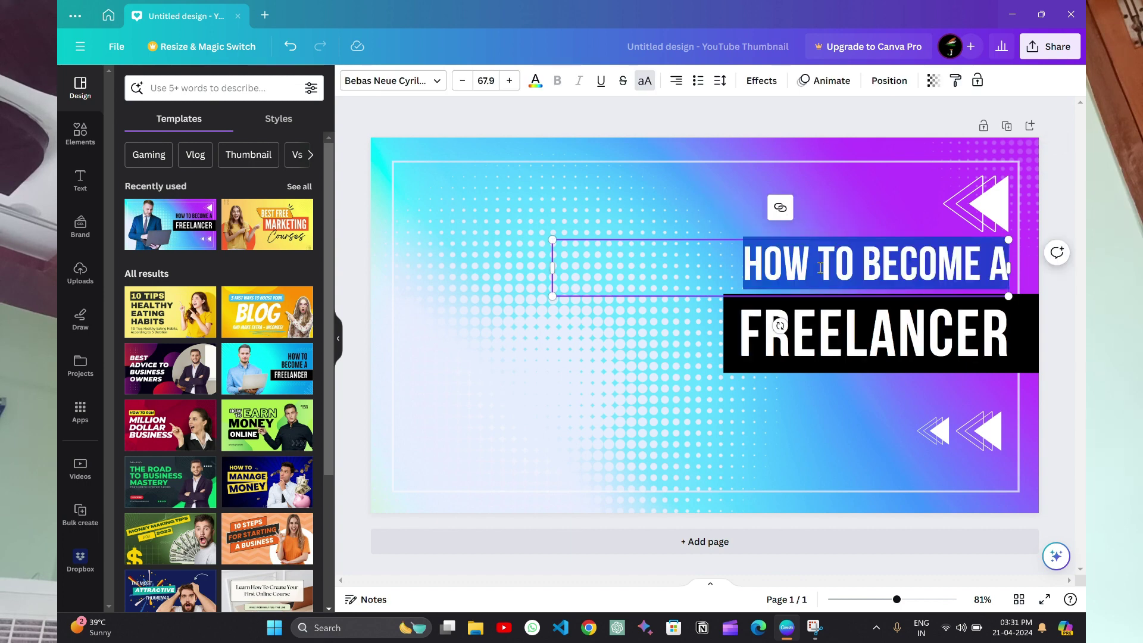
click(691, 227)
click(703, 265)
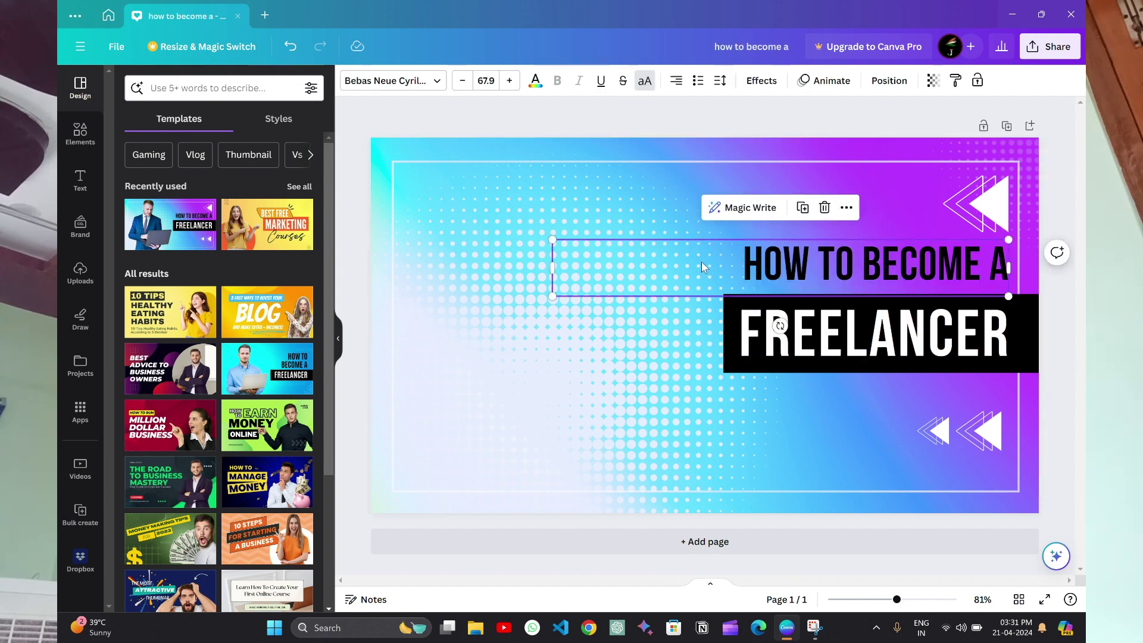
click(507, 82)
click(508, 82)
click(507, 81)
click(508, 81)
click(508, 81)
click(508, 82)
click(507, 81)
click(508, 81)
click(458, 87)
click(458, 87)
click(458, 87)
click(458, 86)
click(457, 87)
click(461, 81)
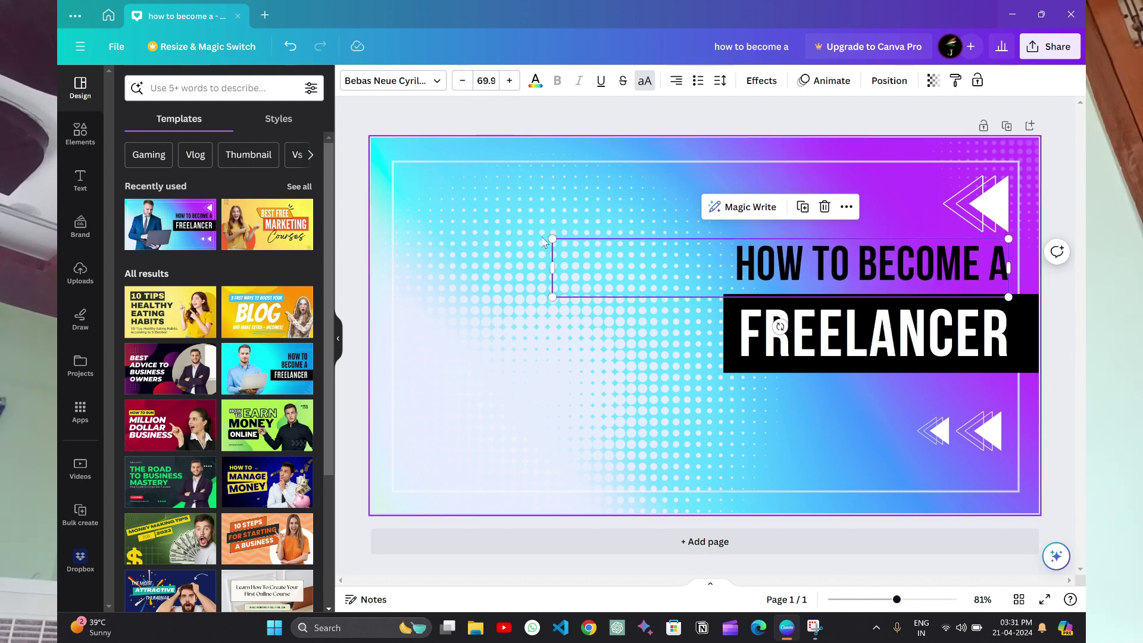
- Scale the heading down to 58.4 and widen the FREELANCER text box leftward
drag(548, 237, 505, 233)
drag(557, 274, 619, 316)
click(775, 329)
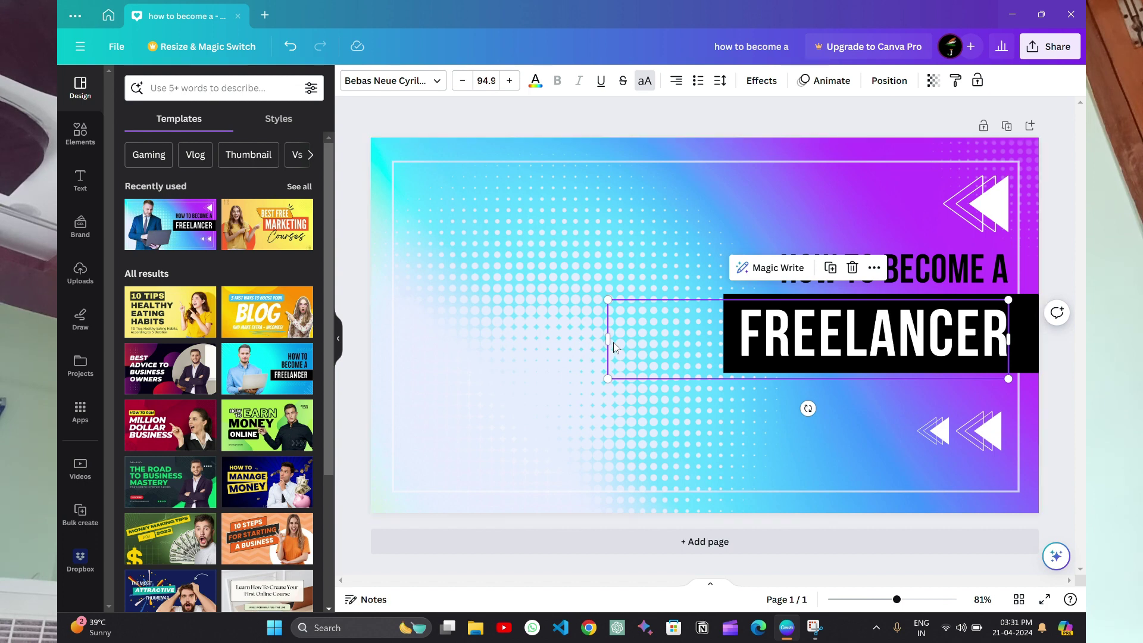
drag(605, 335, 409, 335)
- Delete the word FREELANCER and retype the heading as 'HOW TO MAKE A THUMBNAIL'
double_click(849, 337)
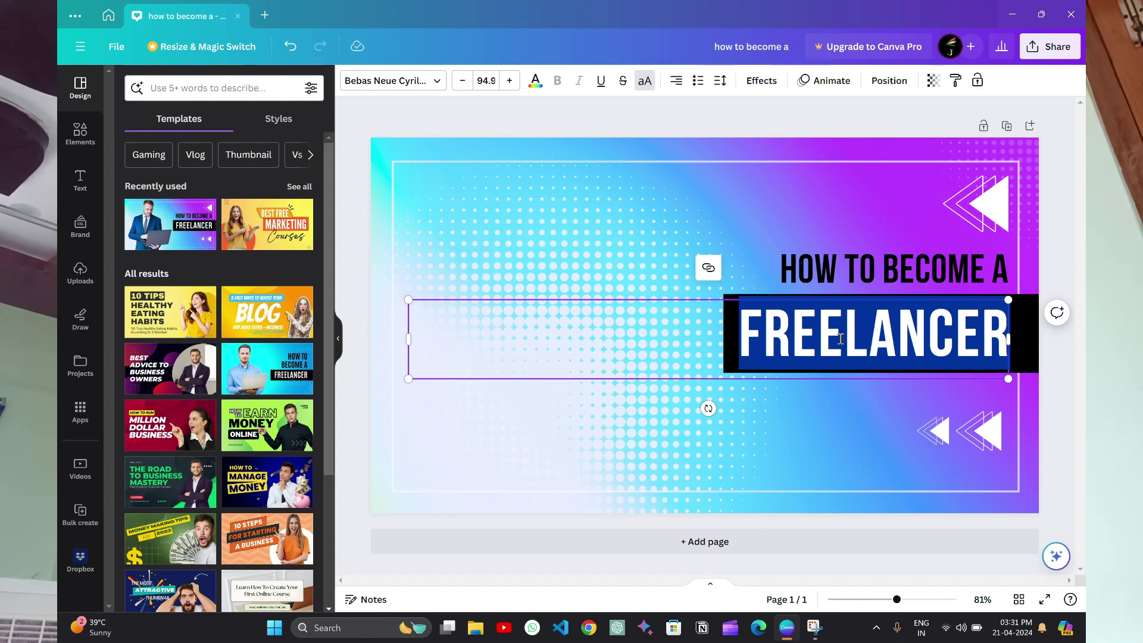
key(BackSpace)
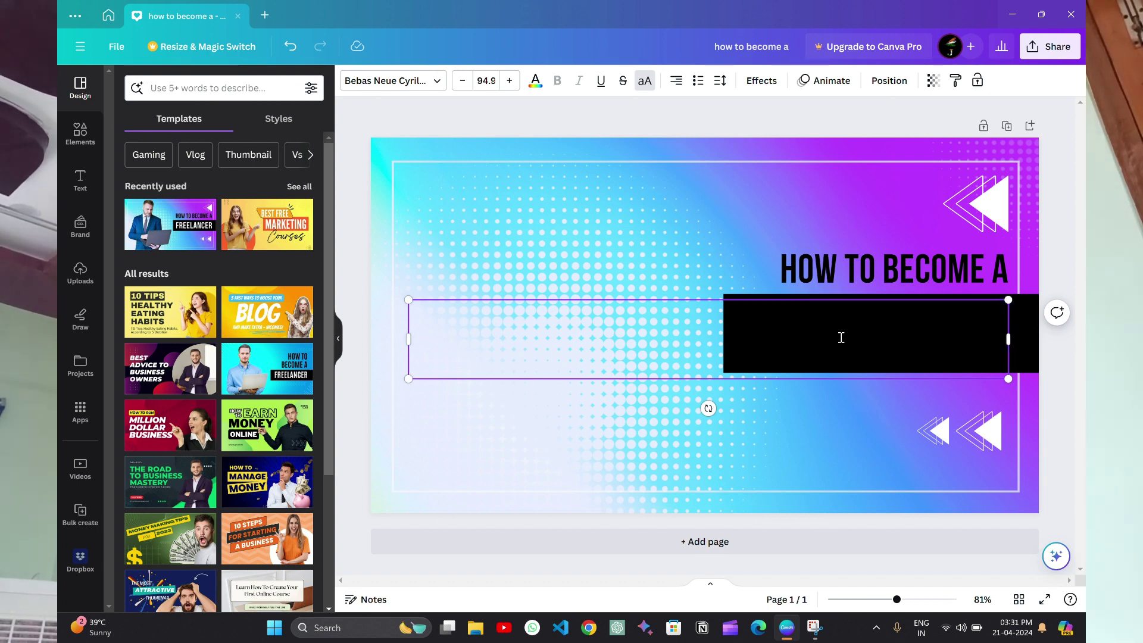
click(857, 269)
double_click(871, 255)
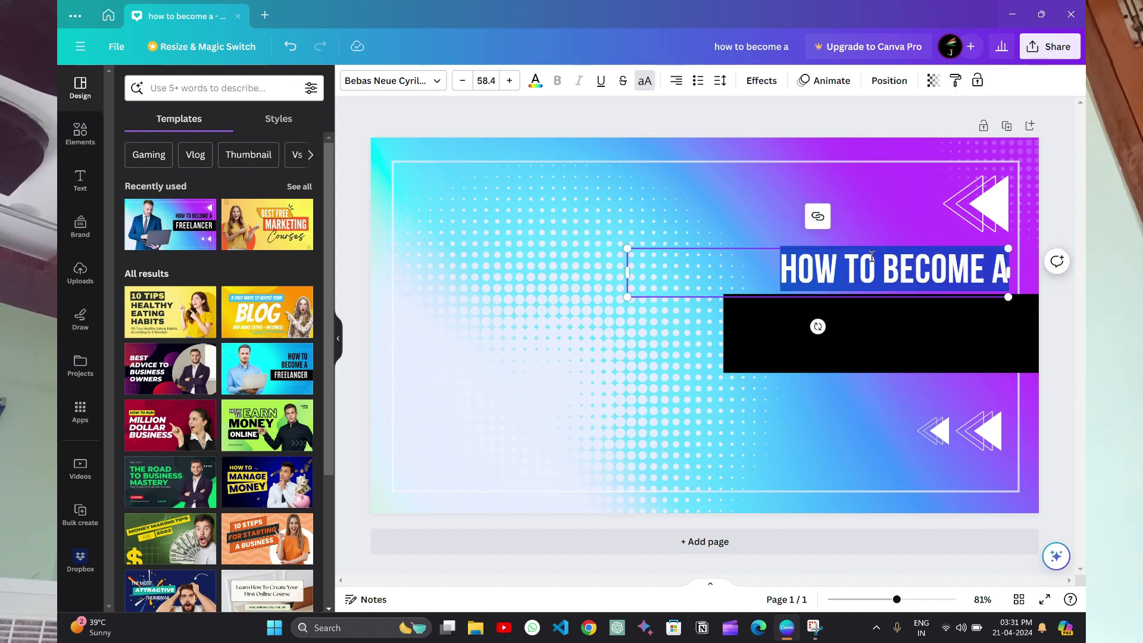
key(BackSpace)
text(HOW O)
key(BackSpace)
key(BackSpace)
text(TO  MAKE)
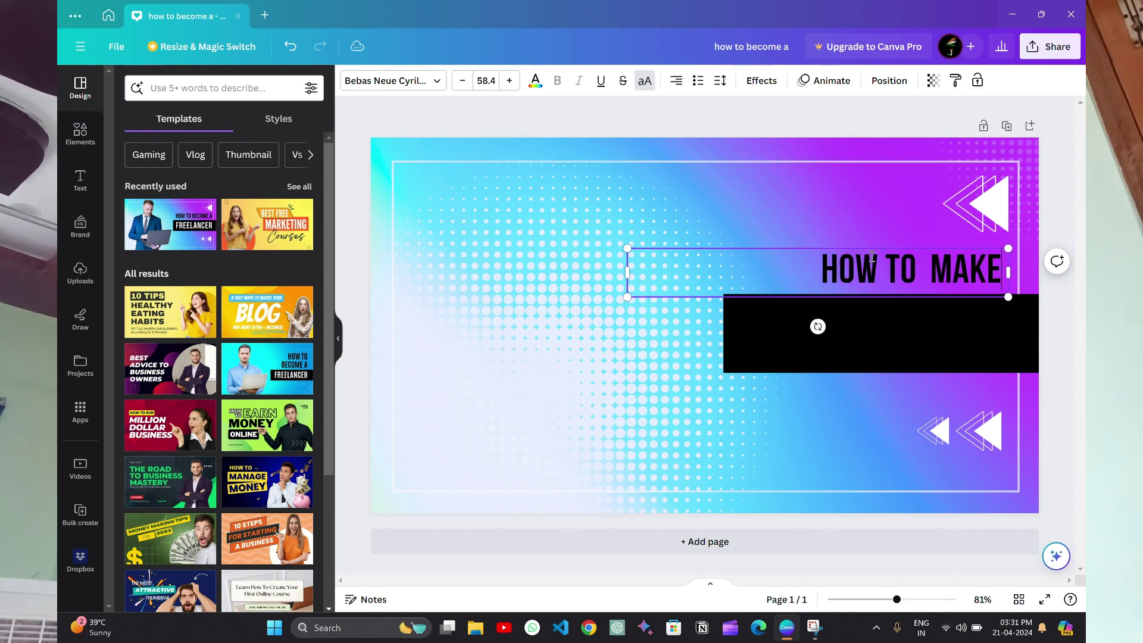
text( A THU)
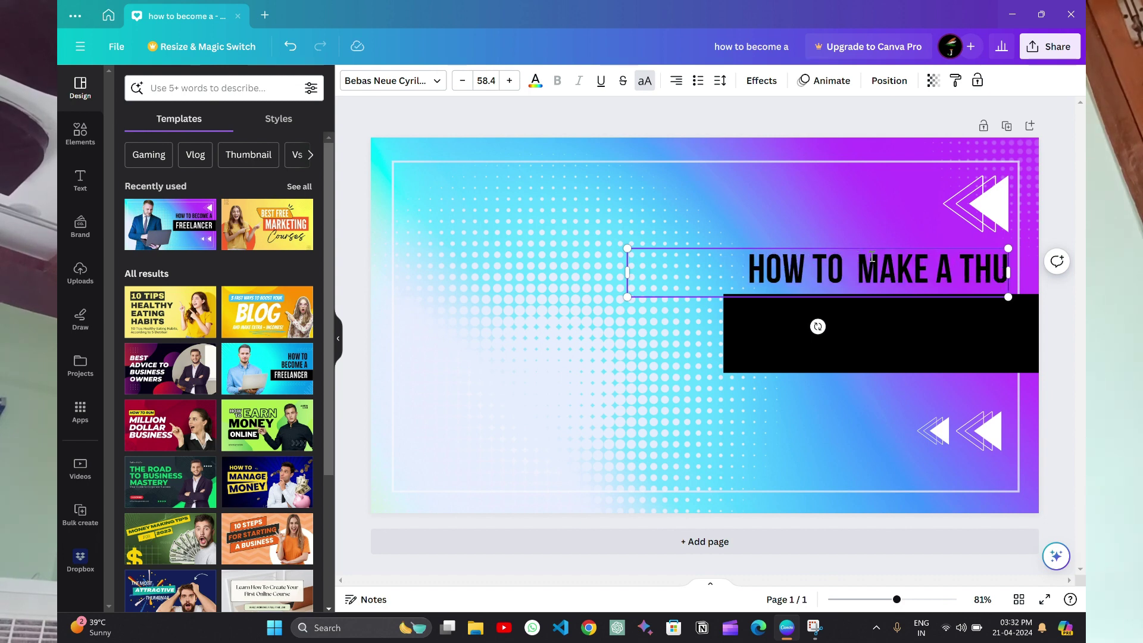
text(MBNAIL)
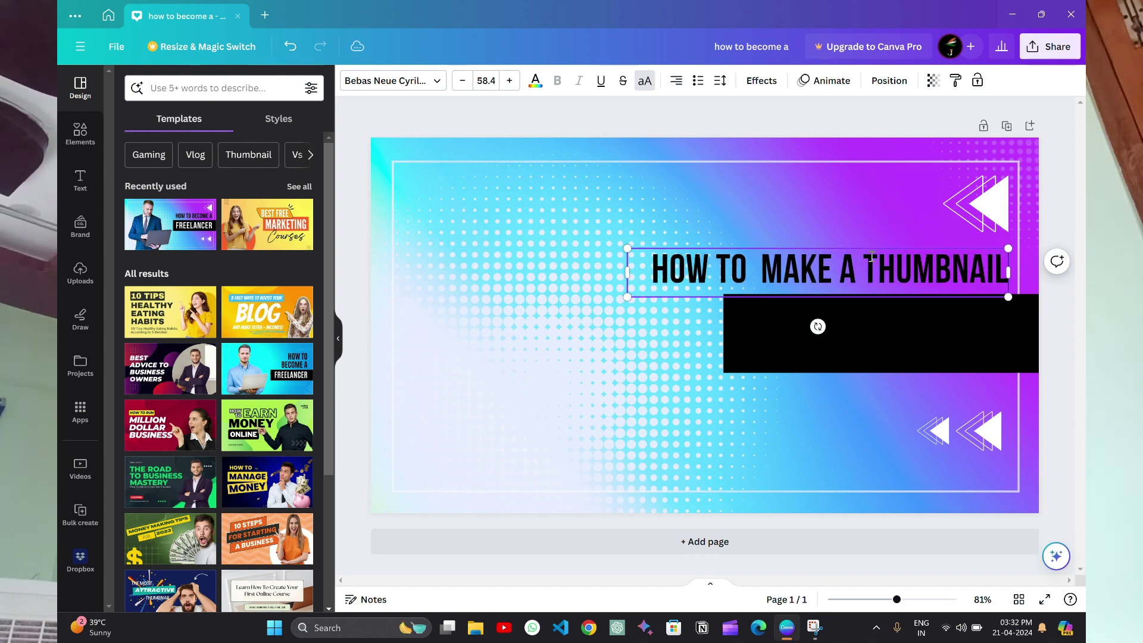
- Add the Golden Hour font combination, shrink it and move it onto the black bar
click(871, 315)
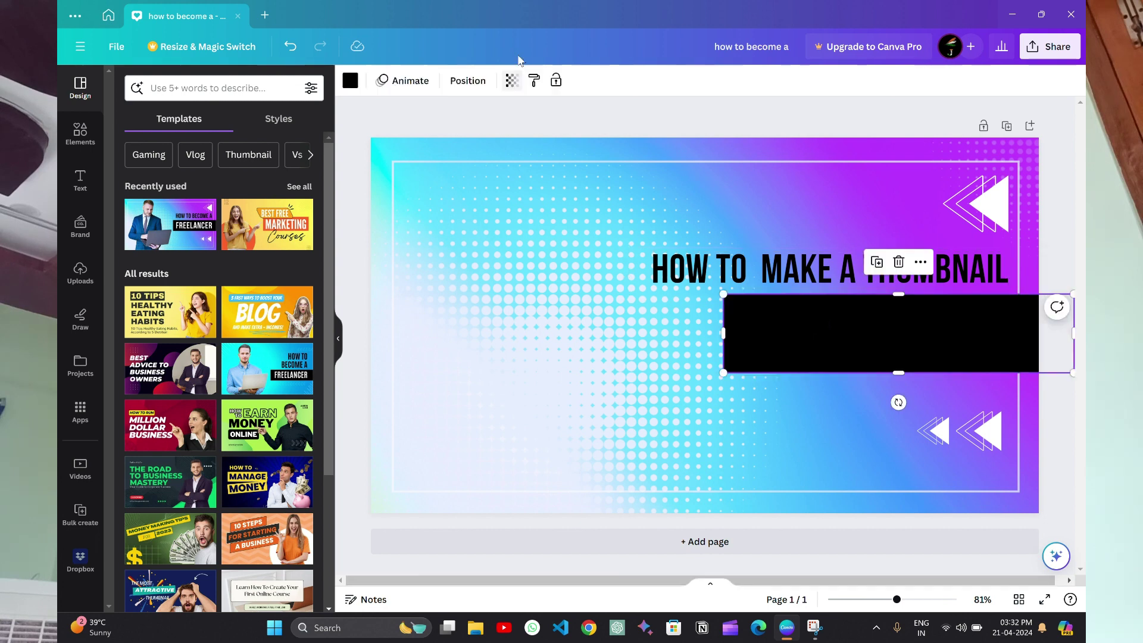
click(509, 19)
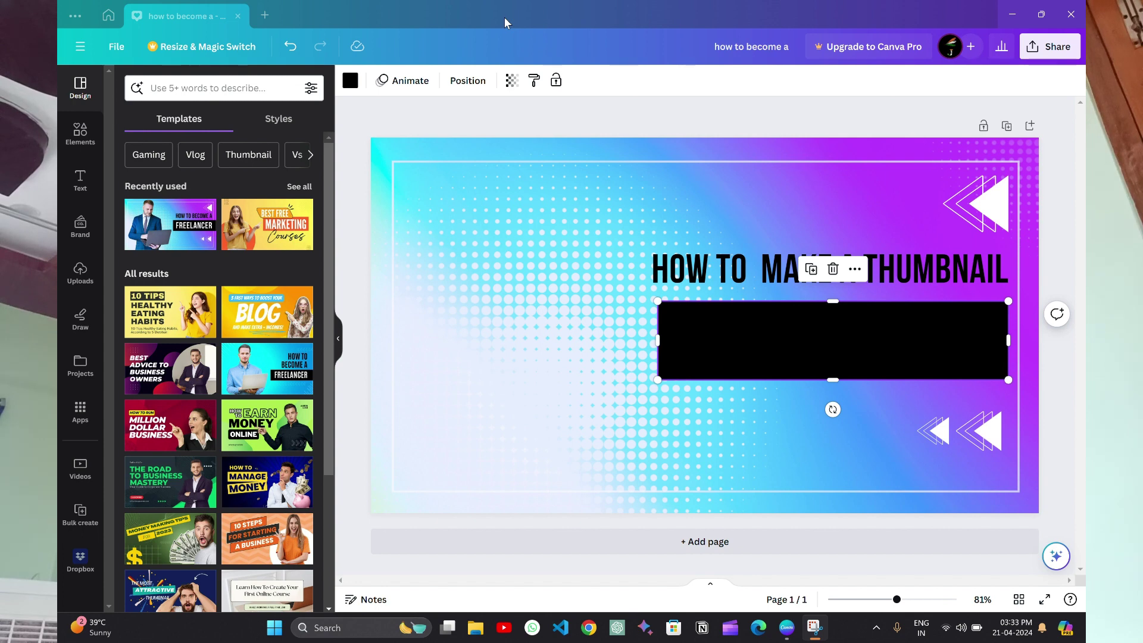
click(80, 179)
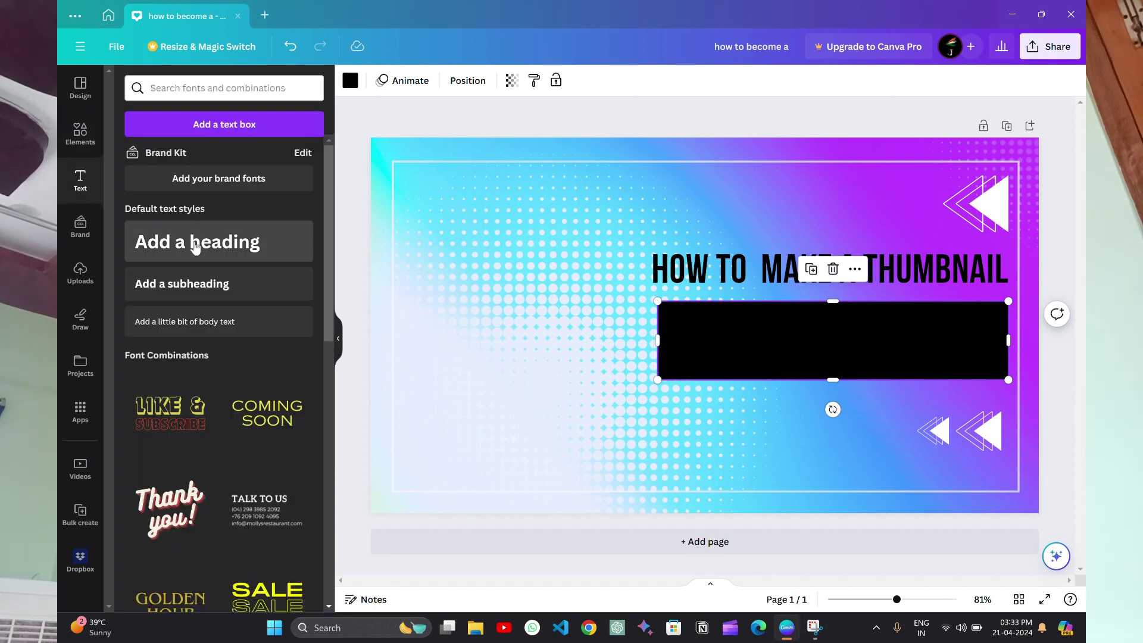
scroll(197, 249, down, 2)
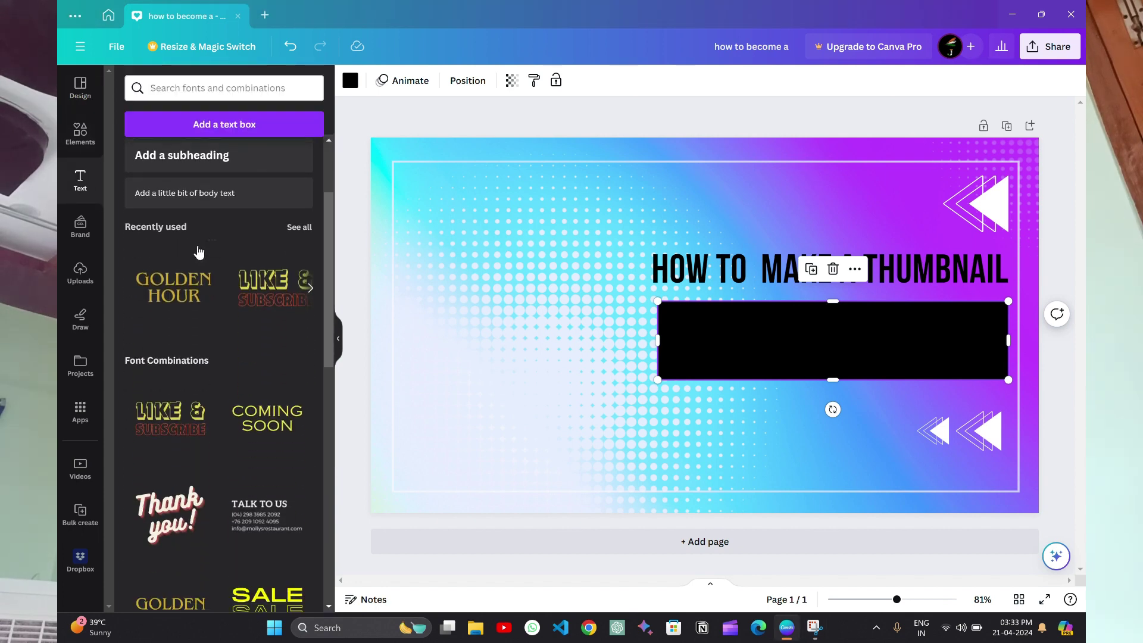
click(170, 300)
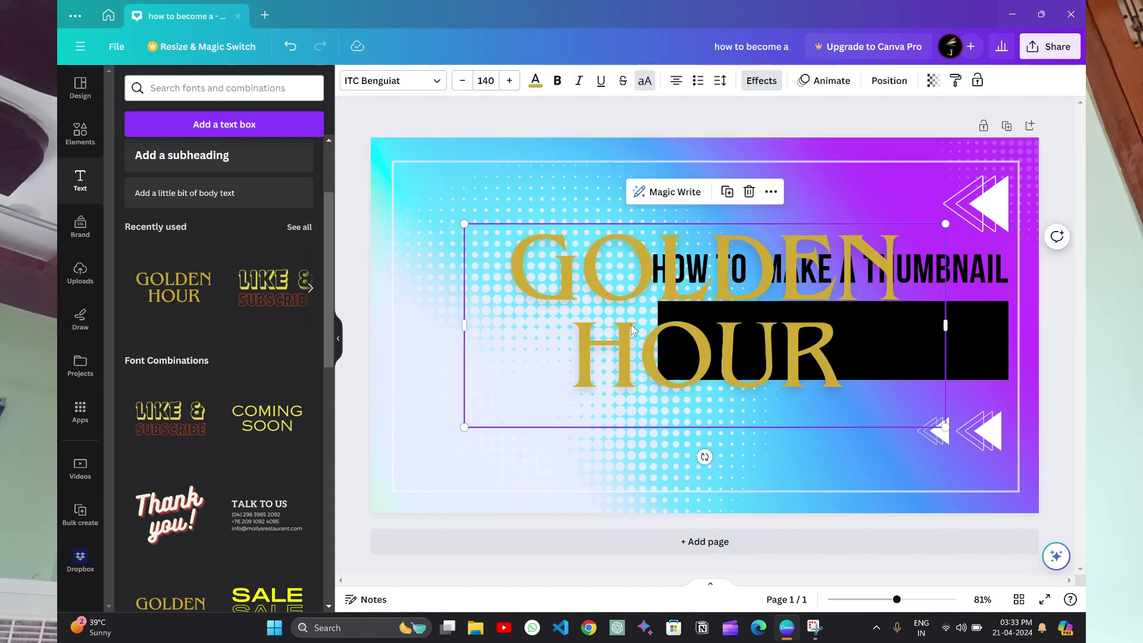
mouse_move(633, 329)
mouse_down()
mouse_move(596, 324)
mouse_move(578, 337)
mouse_move(621, 333)
mouse_up()
drag(452, 227, 383, 357)
drag(618, 353, 786, 381)
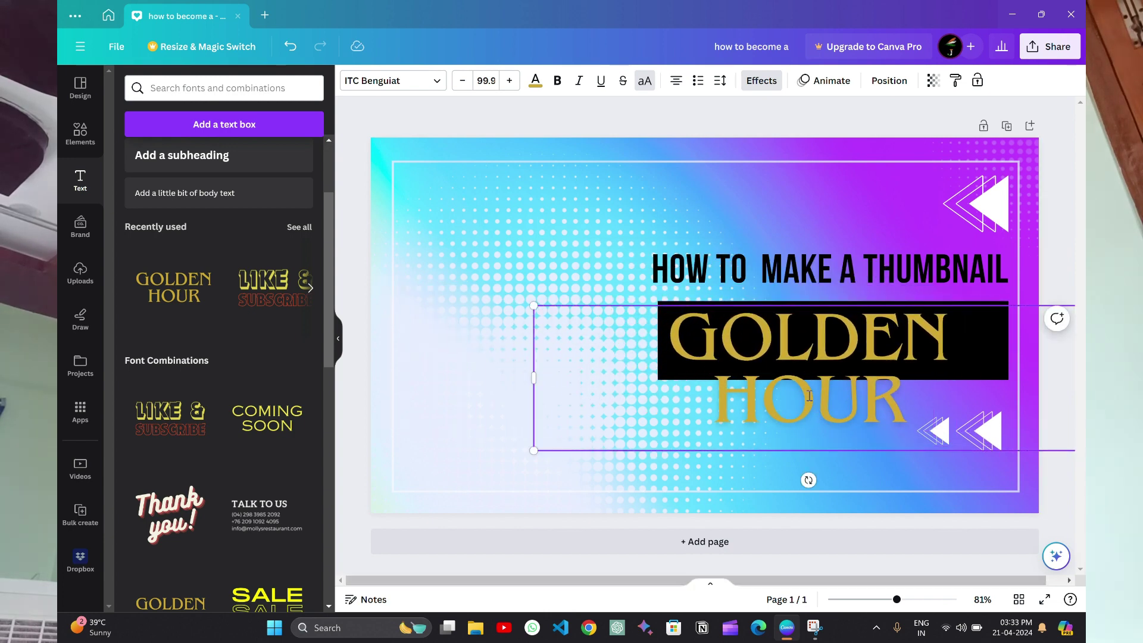
- Replace the Golden Hour wording with 'ON CANVA'
drag(681, 329, 783, 392)
key(BackSpace)
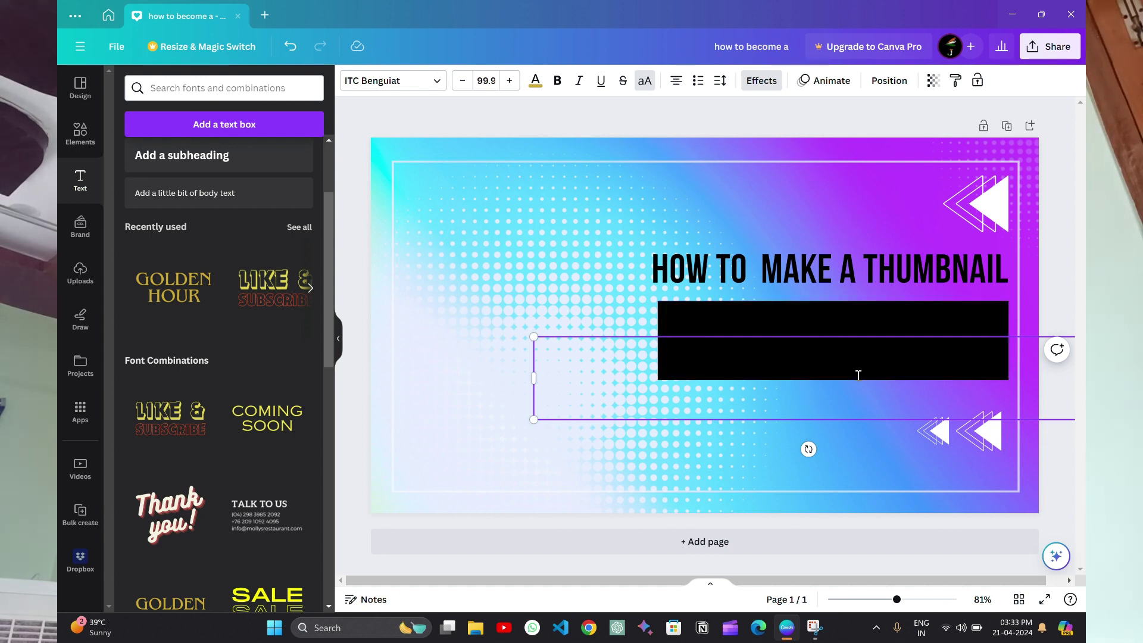
text(ON)
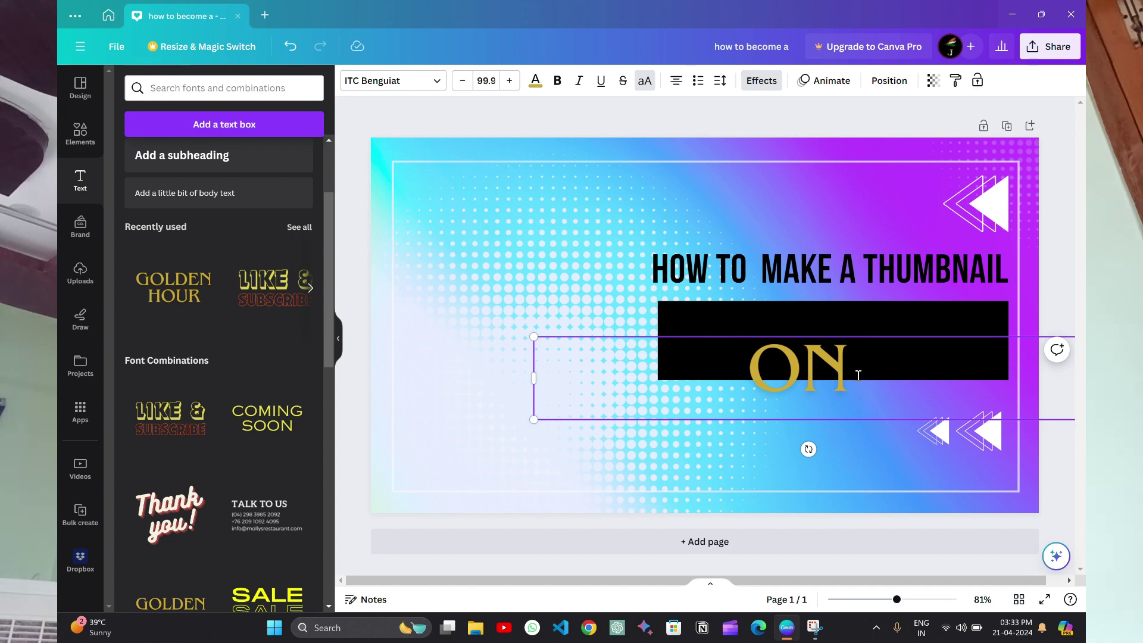
text(V)
key(BackSpace)
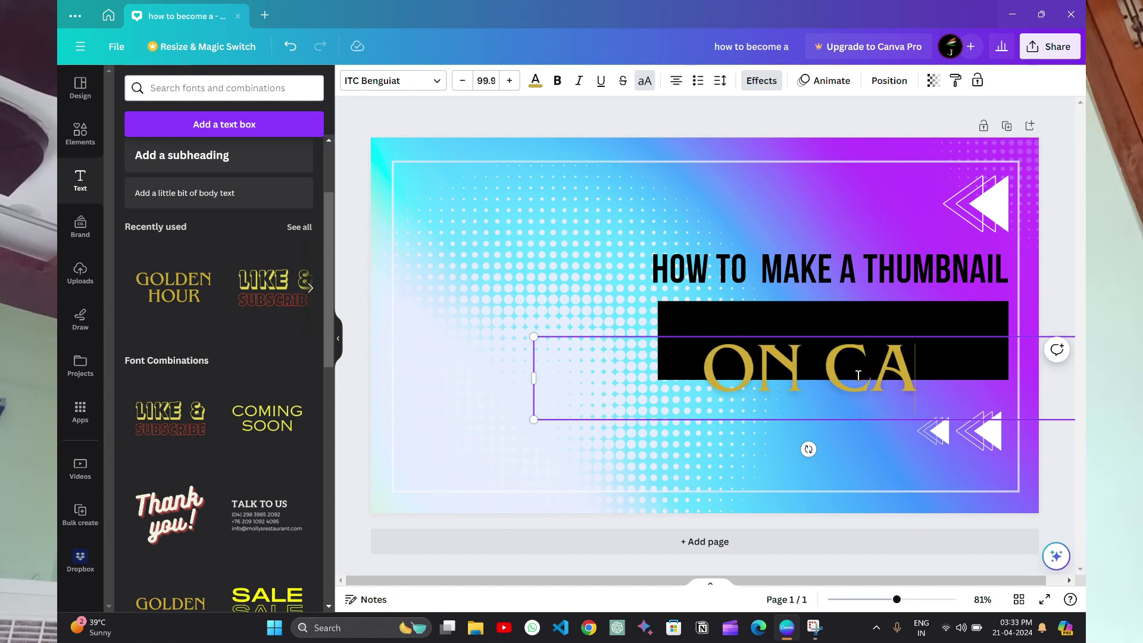
text(NVA)
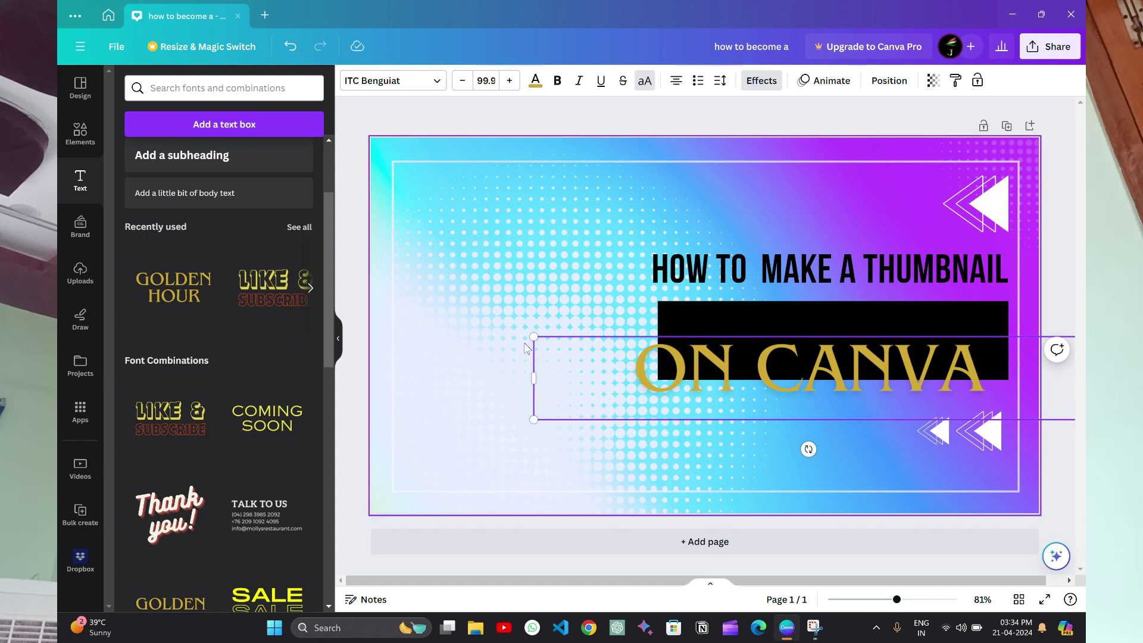
- Move the ON CANVA text up inside the black bar
click(617, 428)
click(788, 372)
drag(789, 372, 801, 340)
click(777, 443)
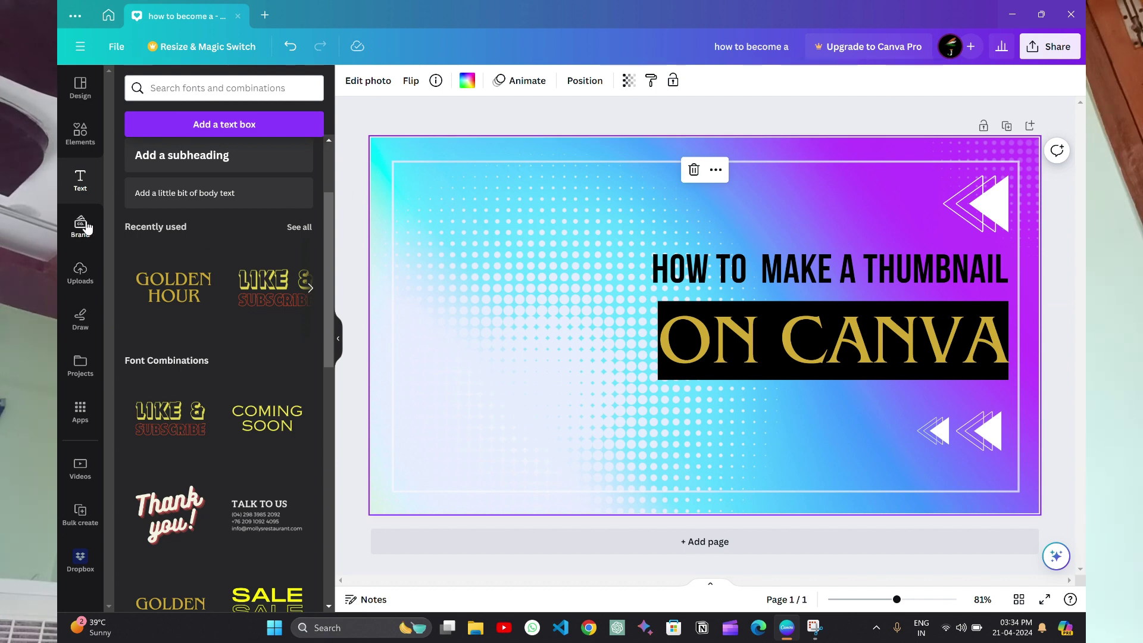
- Add the torn-paper landscape picture from Elements and place it left of the headline
click(84, 131)
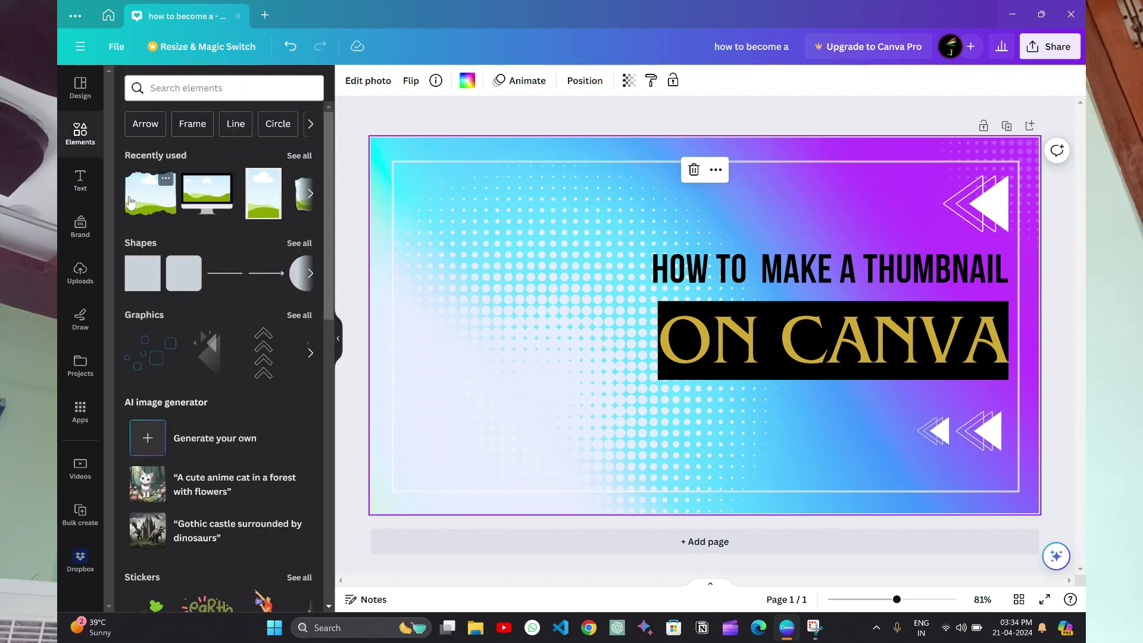
click(136, 197)
drag(813, 402, 480, 387)
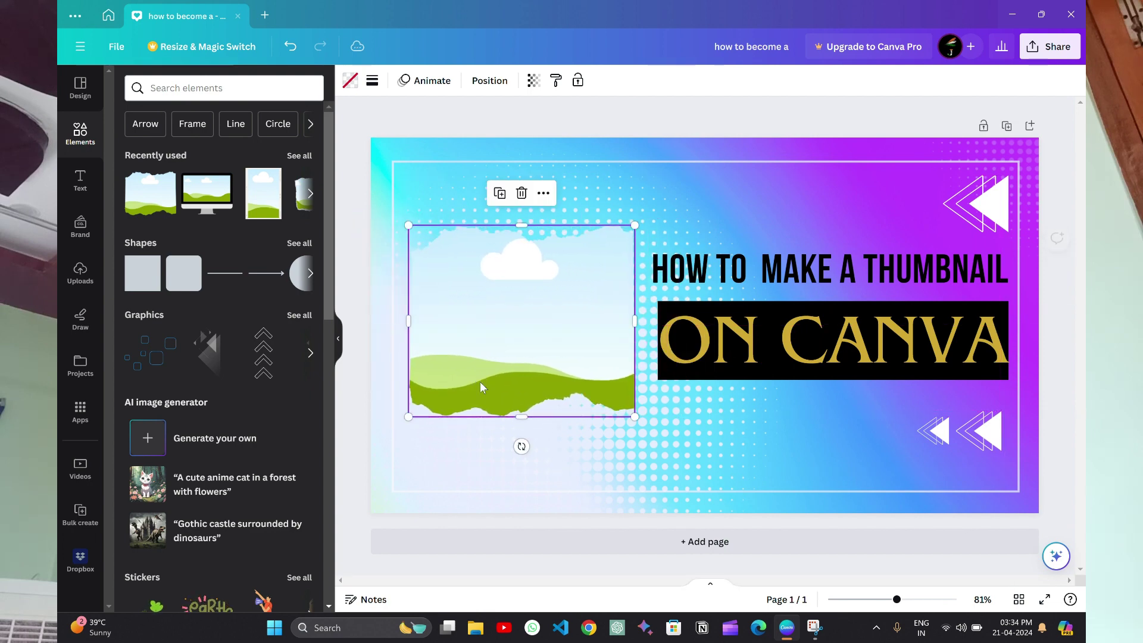
- Delete the landscape picture and show Google Images results for 'canva logo' in Chrome
click(520, 196)
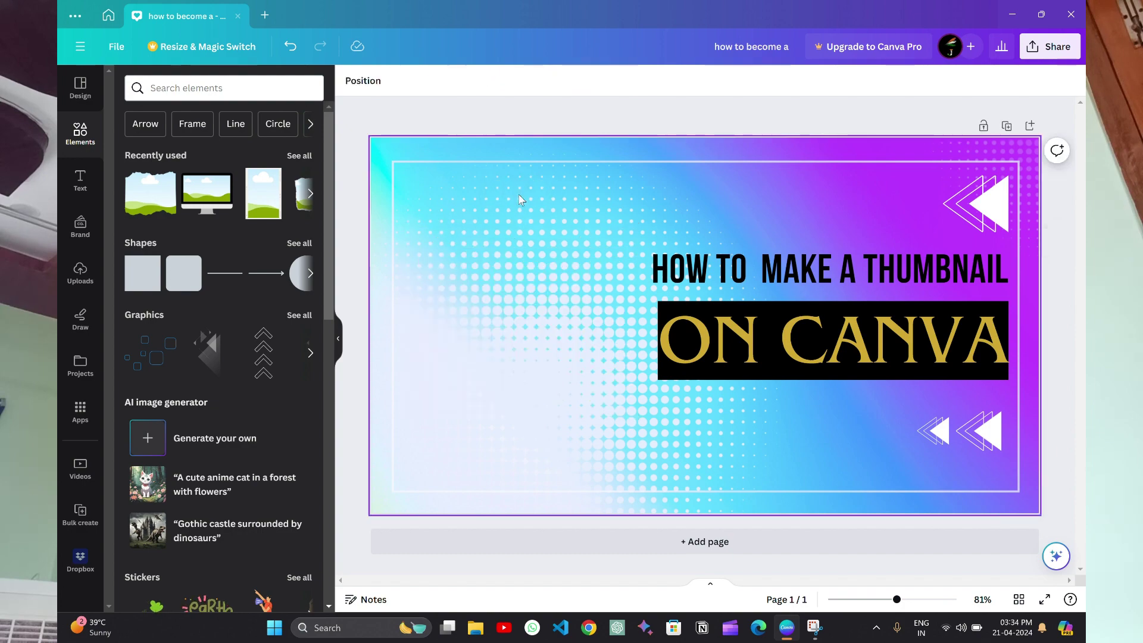
click(1046, 7)
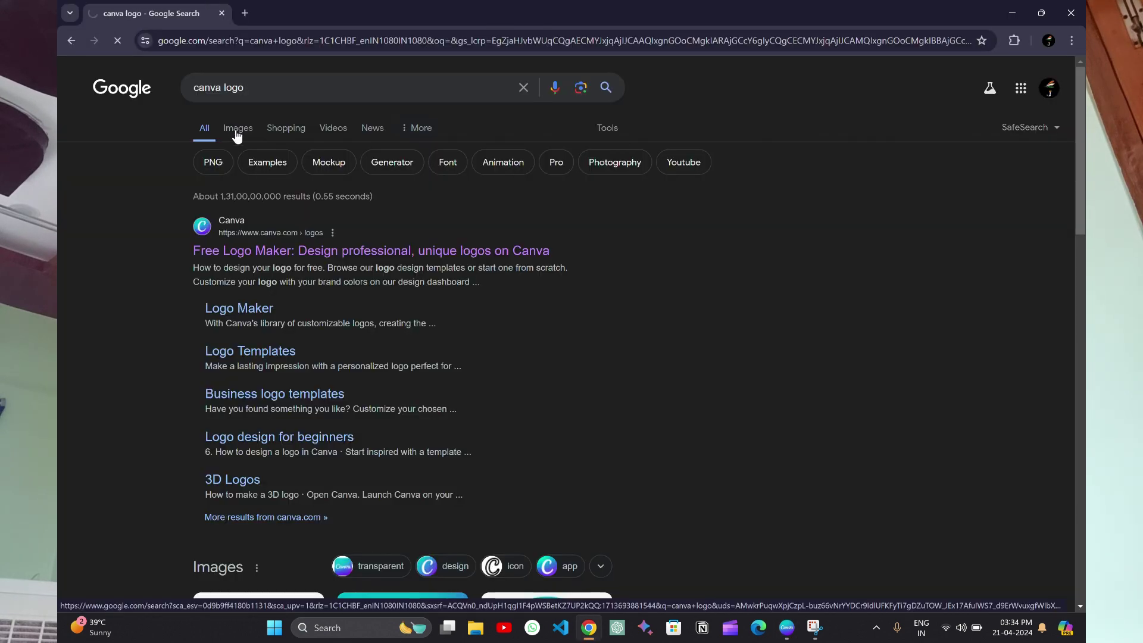
click(236, 135)
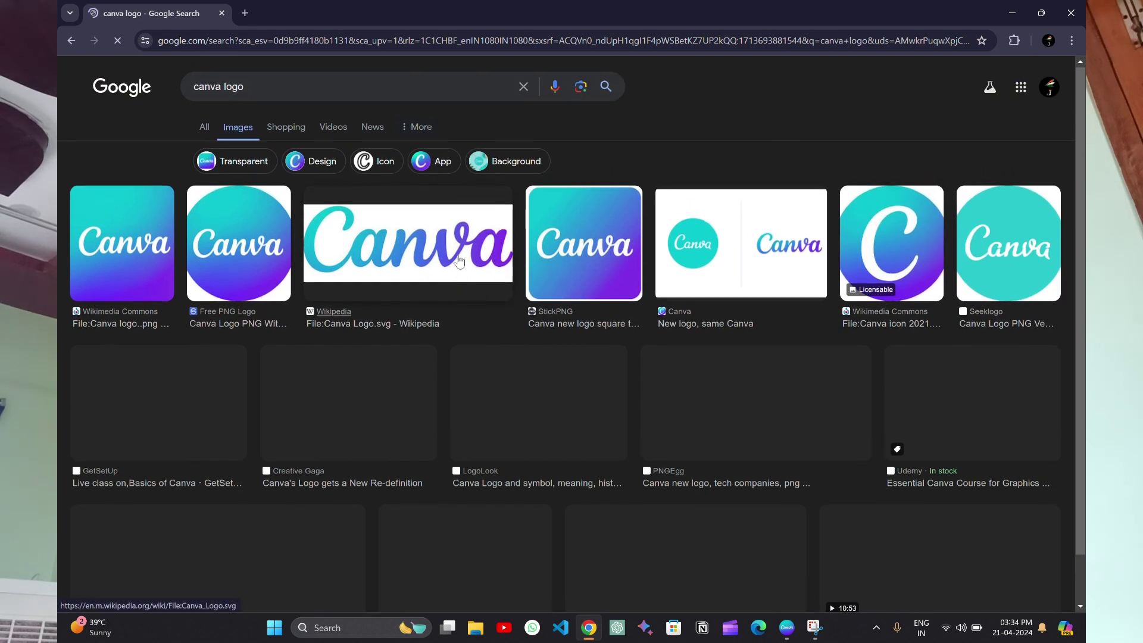
- Copy the circular Canva logo image from the results
right_click(1005, 274)
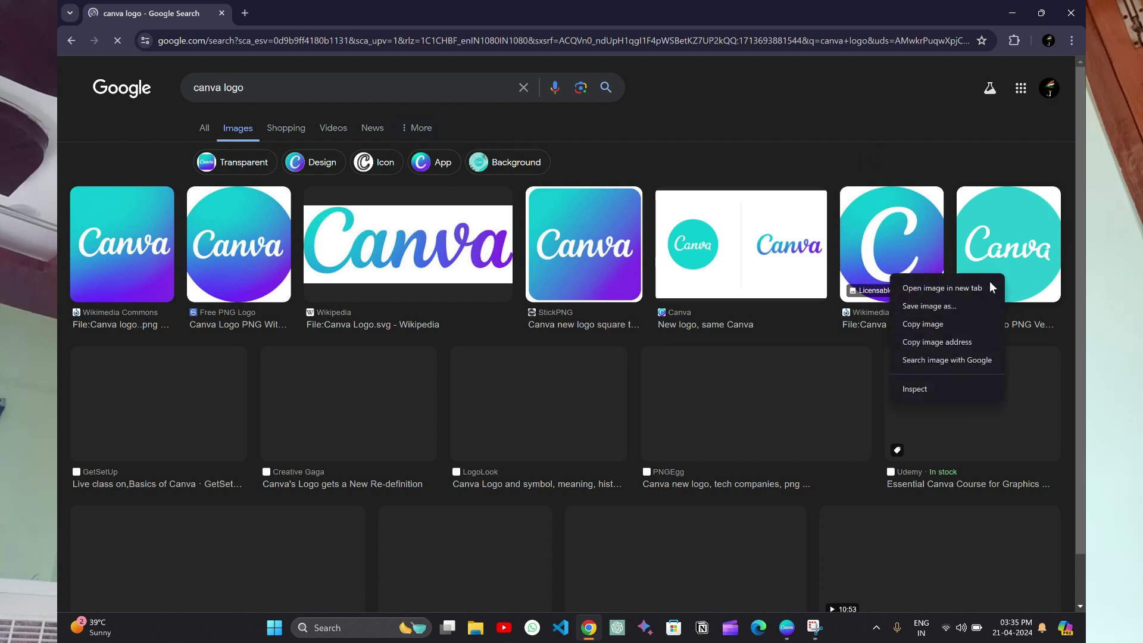
click(956, 320)
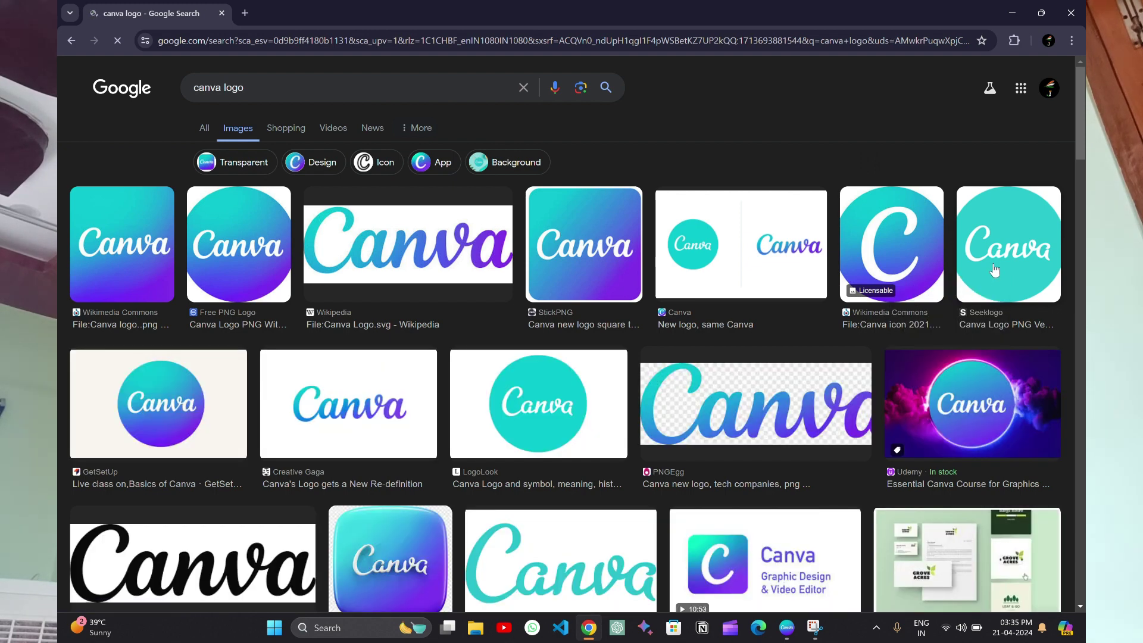
right_click(993, 262)
click(984, 430)
right_click(976, 437)
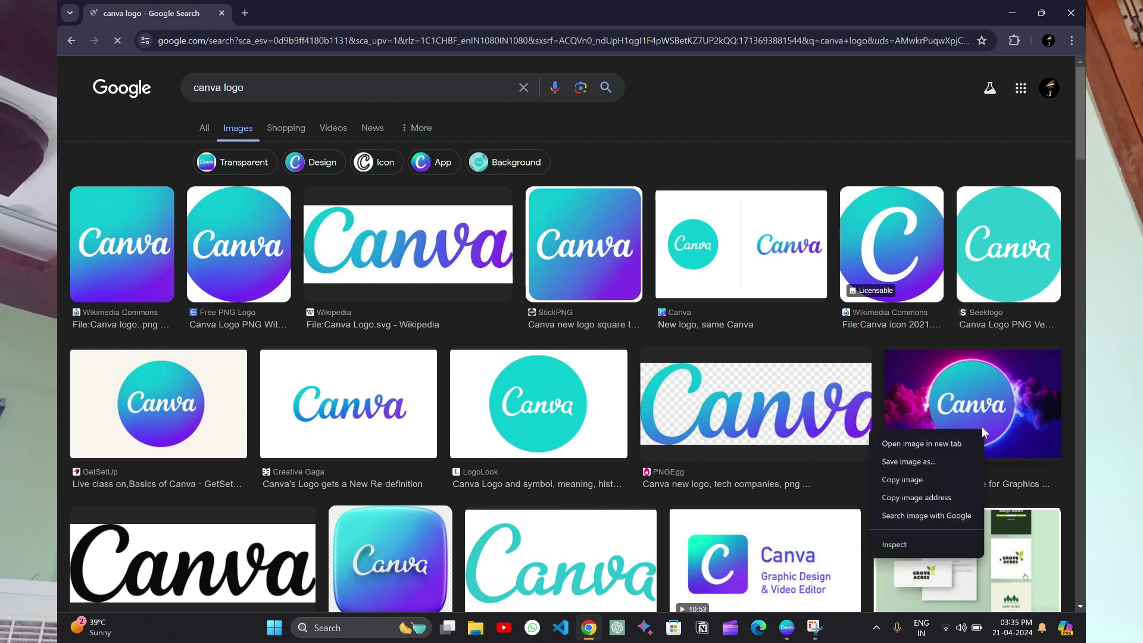
click(927, 481)
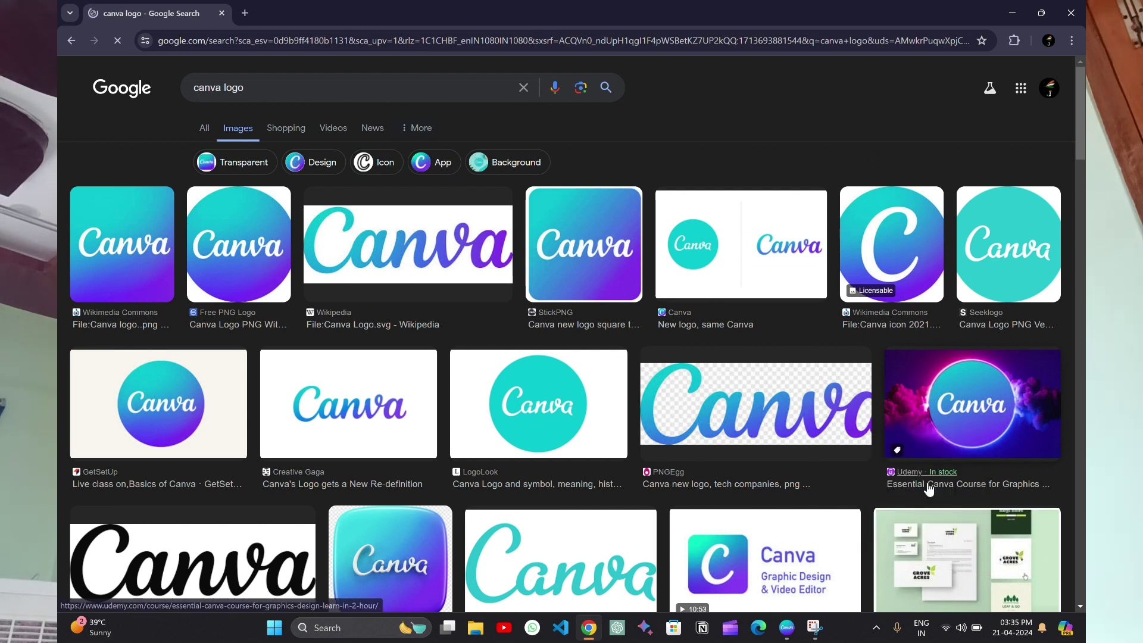
right_click(927, 447)
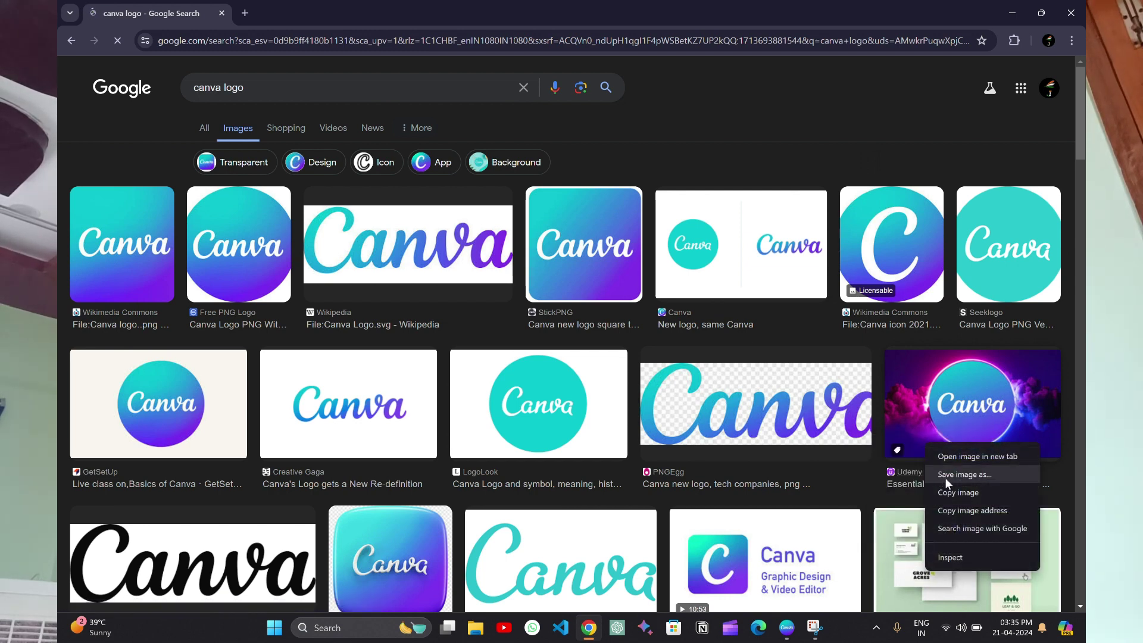
click(944, 494)
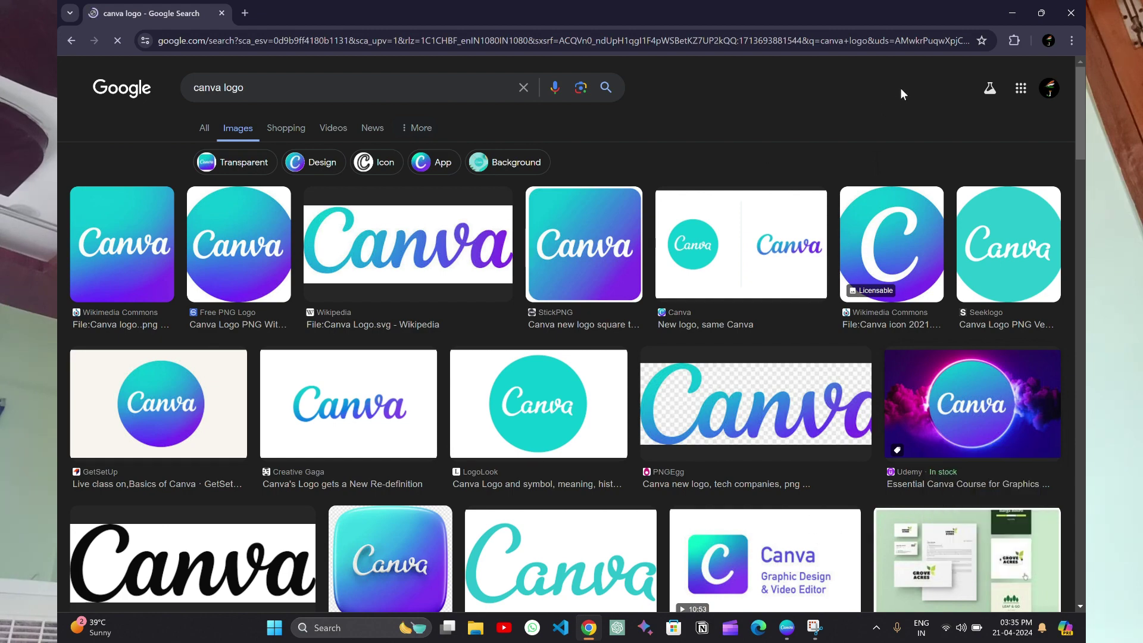
- Add the circular Canva logo from Uploads, nudging it right and shrinking it slightly
click(1012, 13)
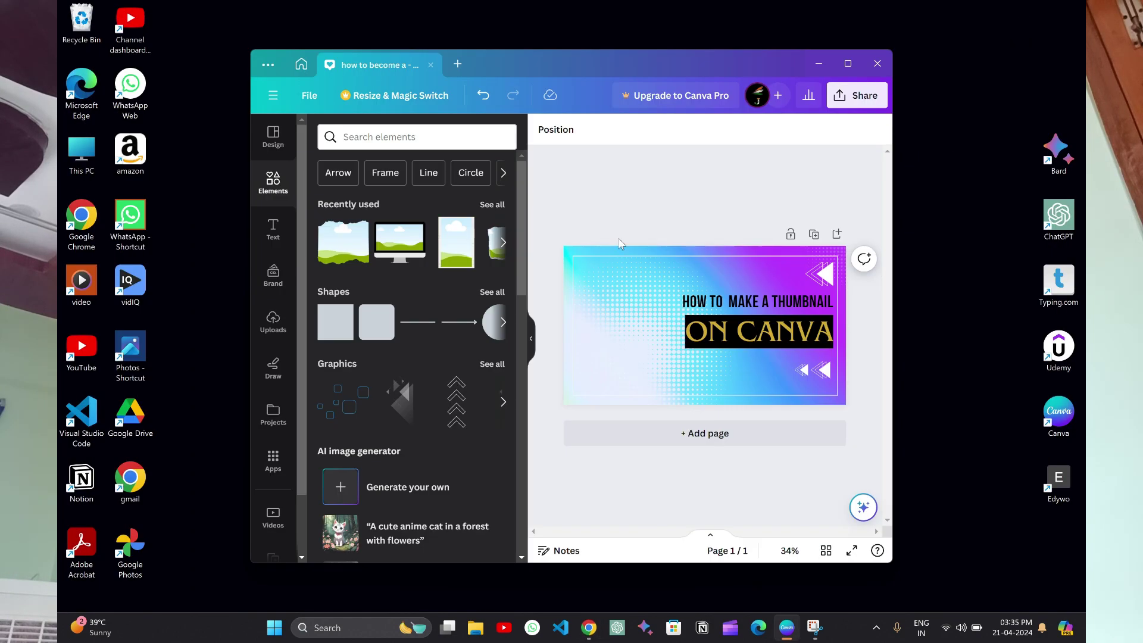
click(273, 321)
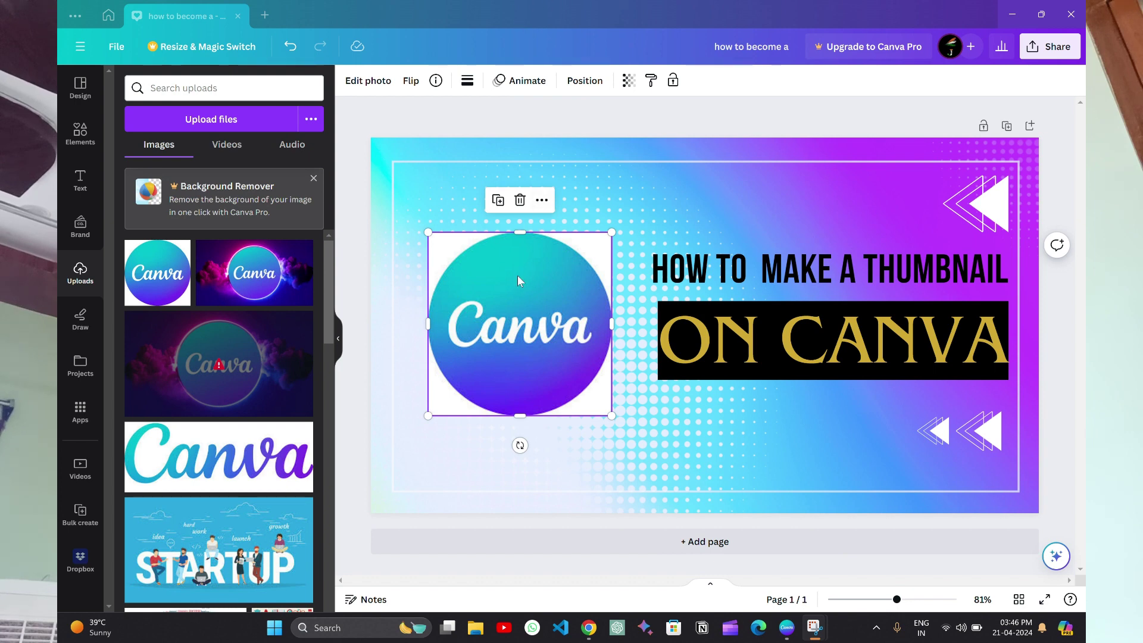
mouse_move(513, 288)
mouse_down()
mouse_move(494, 288)
mouse_move(529, 288)
mouse_up()
mouse_move(633, 223)
mouse_down()
mouse_move(670, 189)
mouse_move(614, 233)
mouse_up()
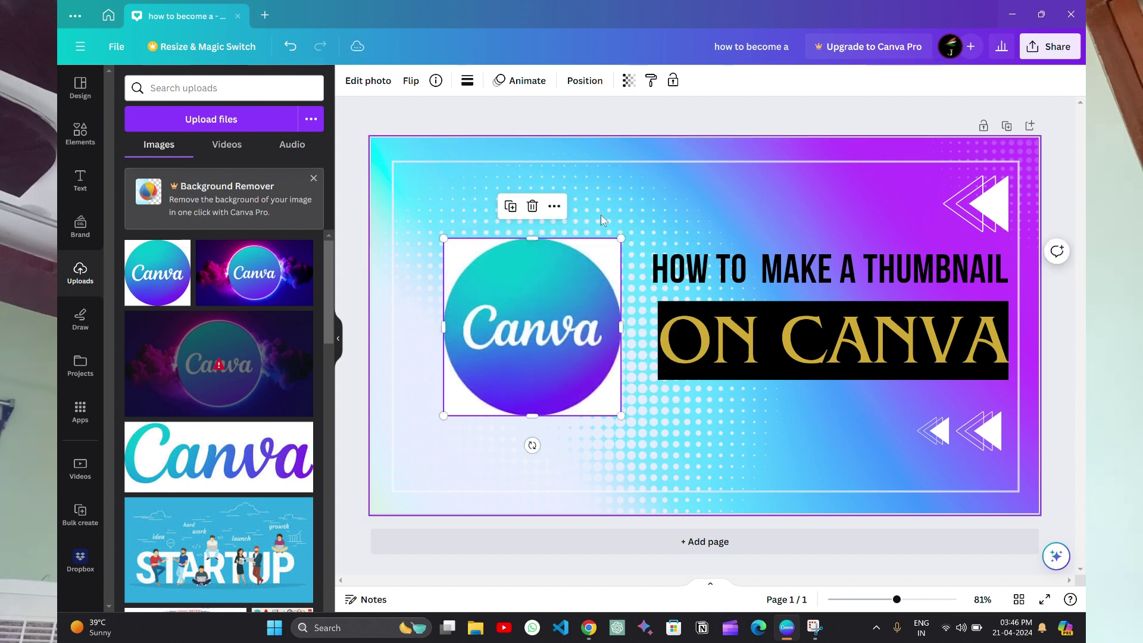
- Add the bordered circle frame from Elements' recently used items
click(83, 180)
click(80, 133)
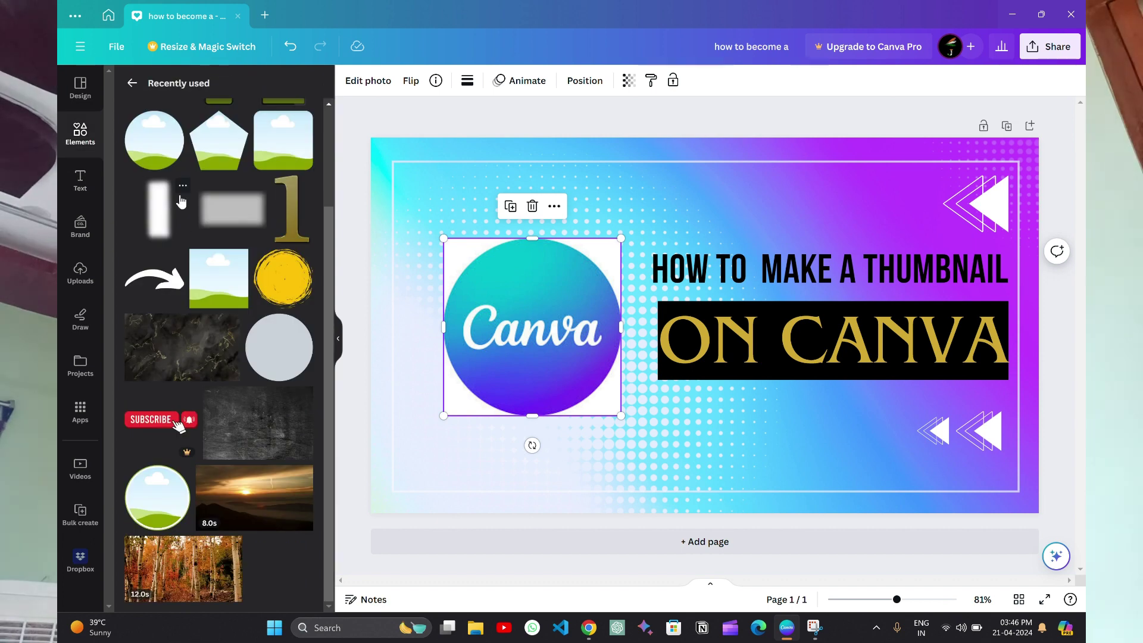
scroll(214, 250, up, 2)
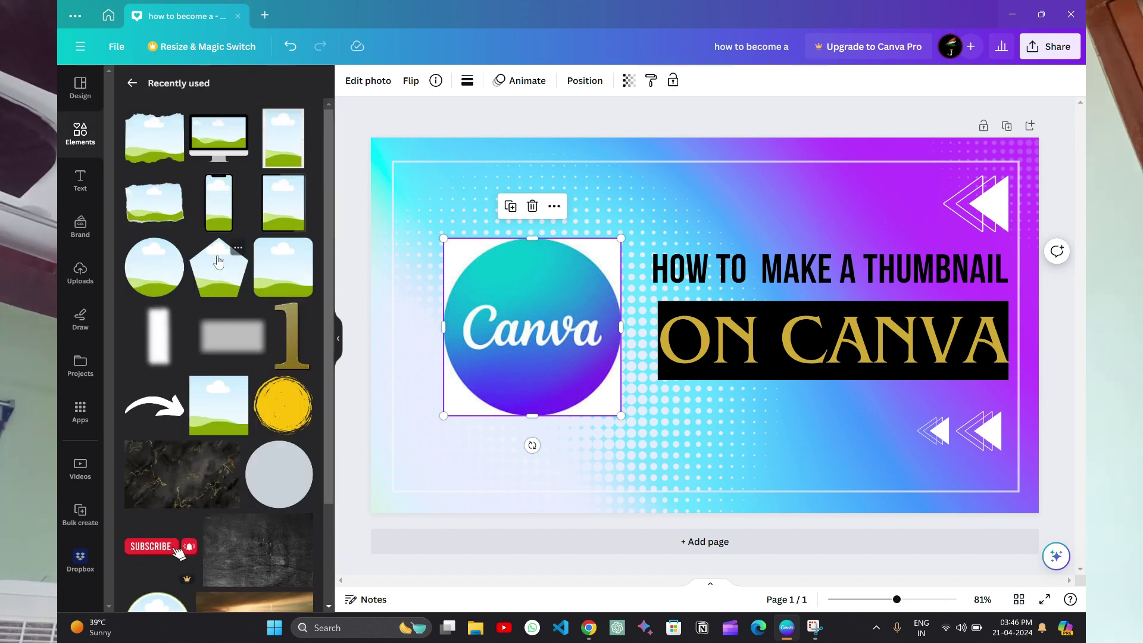
scroll(172, 309, down, 2)
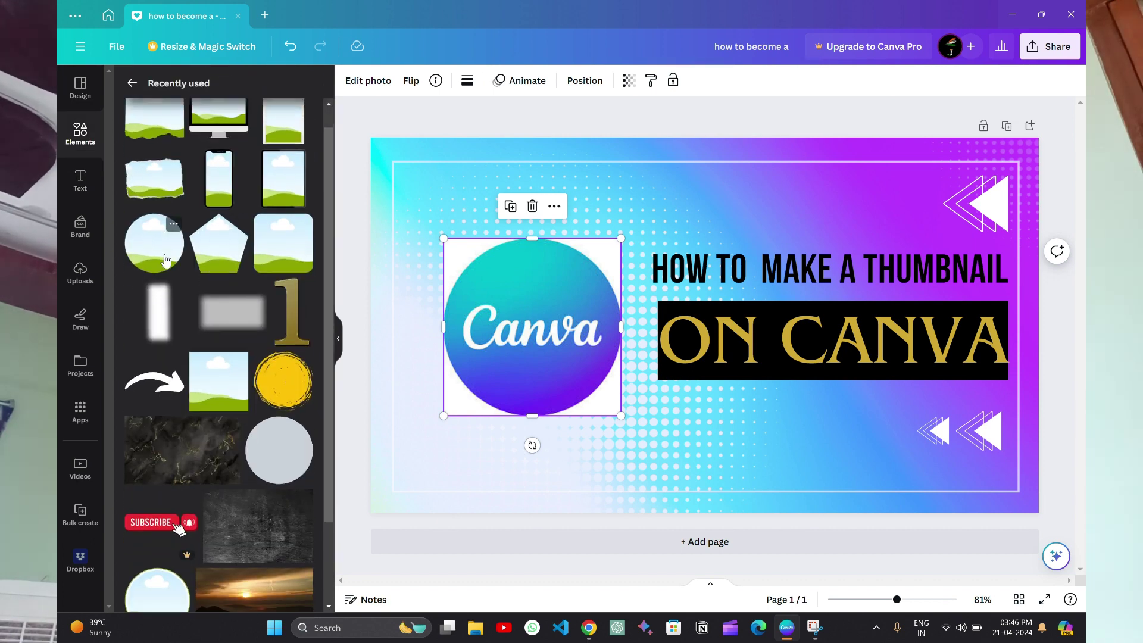
click(137, 499)
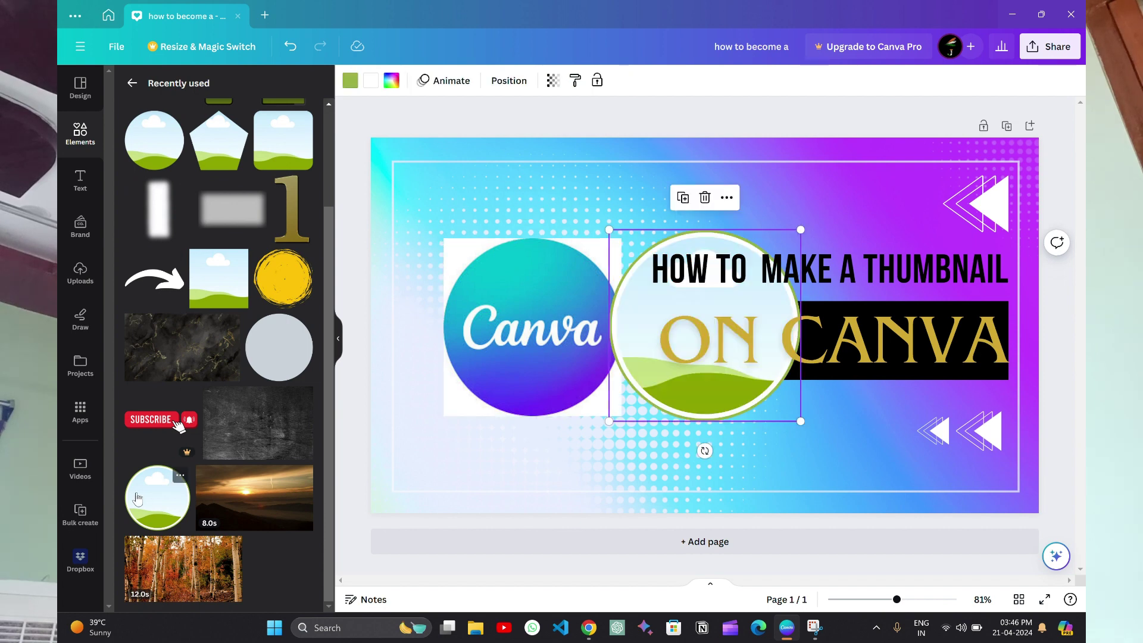
- Fit the Canva logo into the circle frame and reposition the ON CANVA text
mouse_move(523, 342)
mouse_down()
mouse_move(655, 333)
mouse_move(541, 334)
mouse_up()
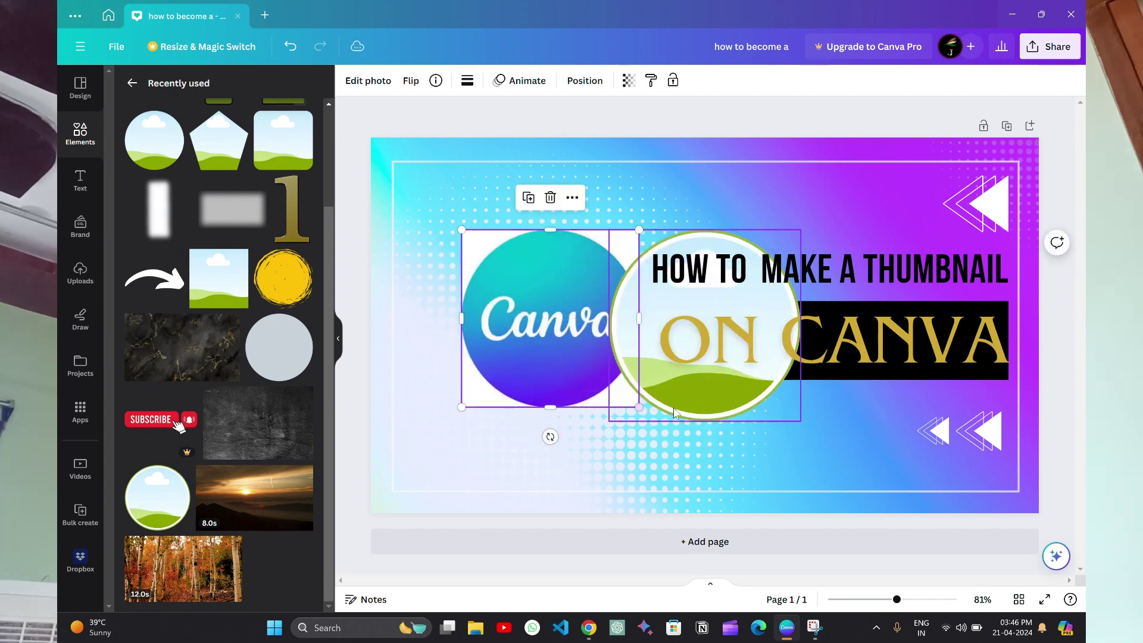
drag(691, 397, 475, 320)
drag(571, 371, 516, 372)
click(571, 380)
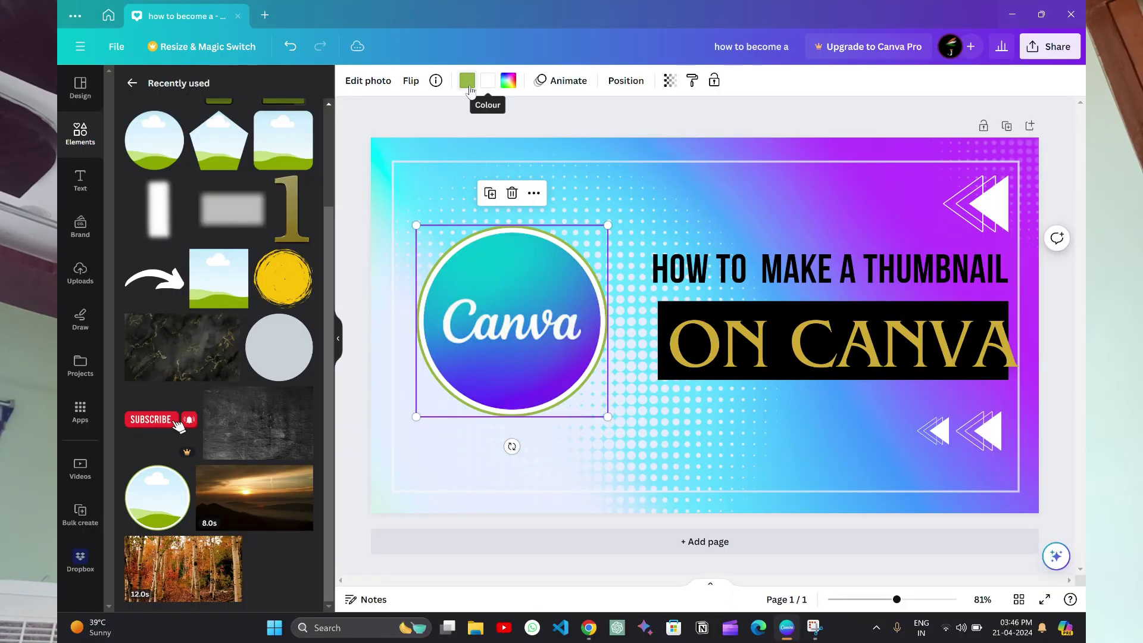
- Recolour the circular Canva logo's frame border from green to dark blue
click(468, 88)
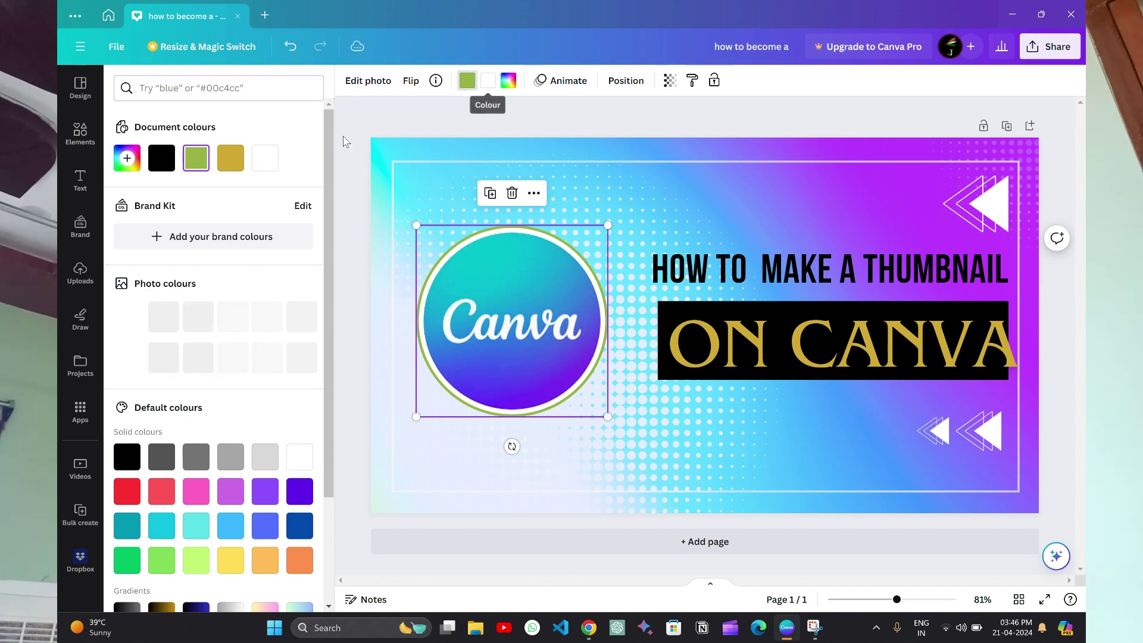
scroll(200, 302, down, 2)
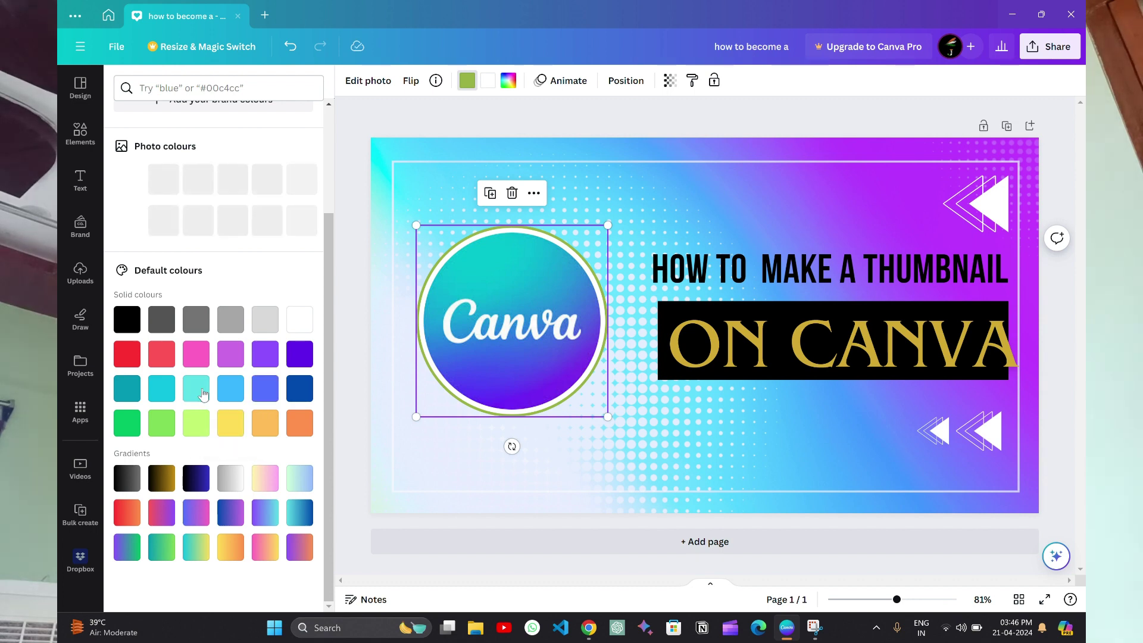
click(299, 423)
click(300, 388)
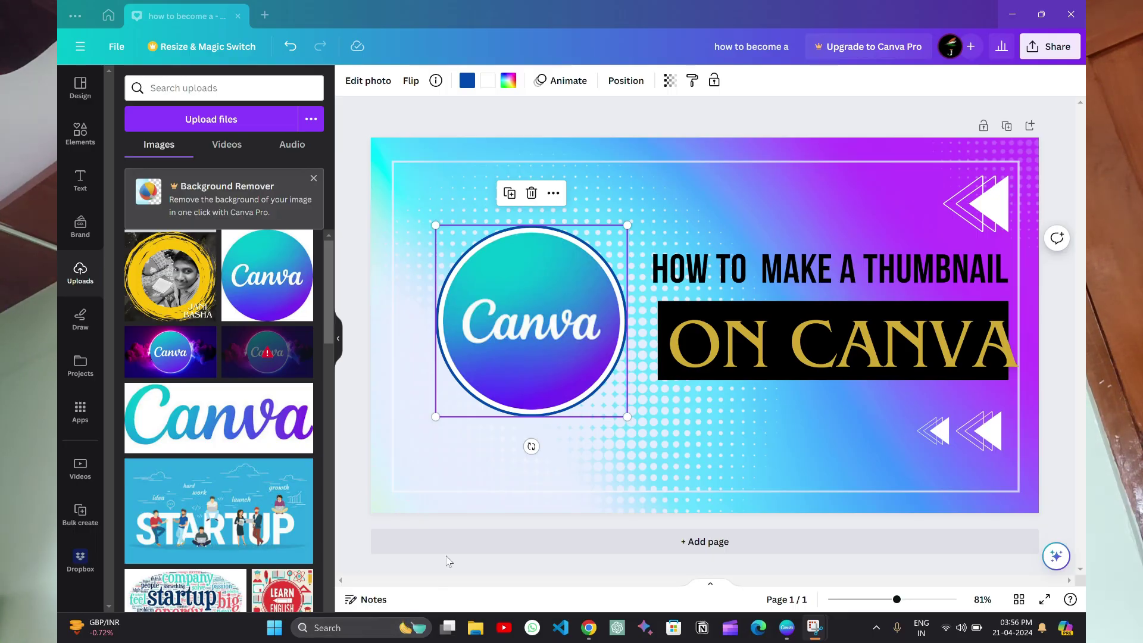
- Insert the uploaded channel logo photo, shrink it, and place it in the top-left corner
click(181, 272)
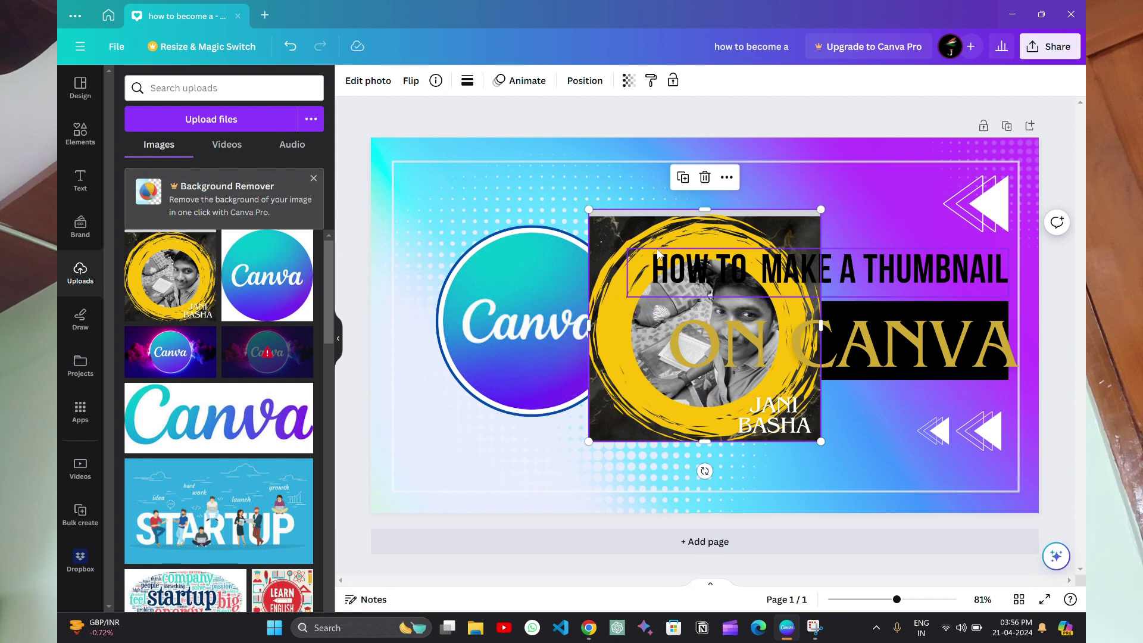
drag(638, 235, 674, 414)
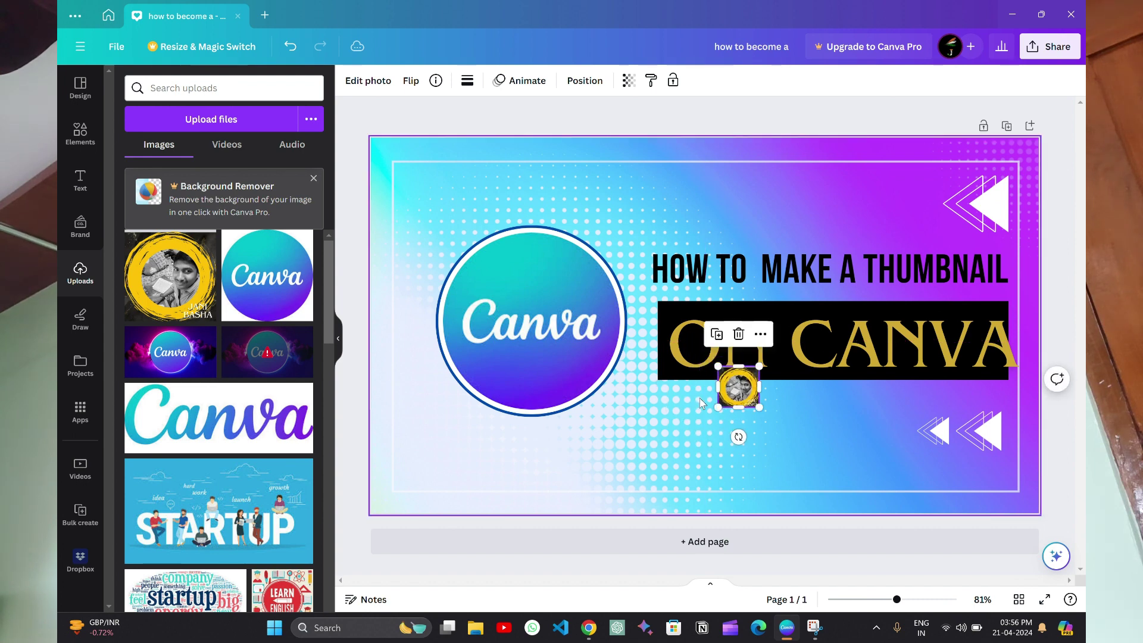
click(731, 393)
click(737, 388)
drag(737, 388, 384, 168)
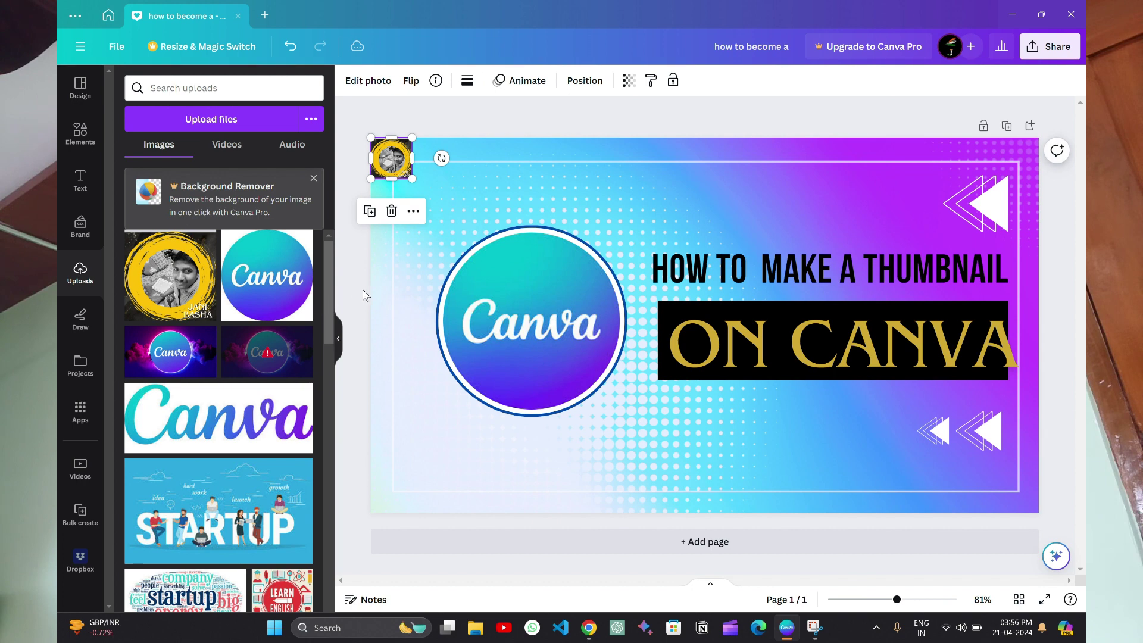
click(374, 272)
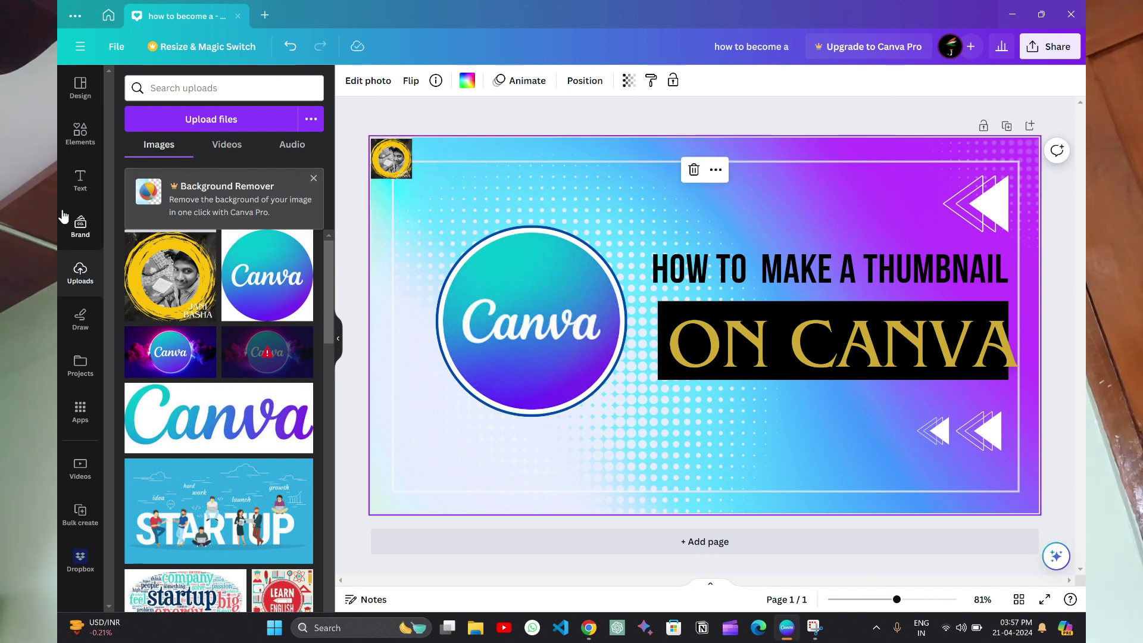
- Add the LIKE & SUBSCRIBE font combination from the Text panel
click(79, 180)
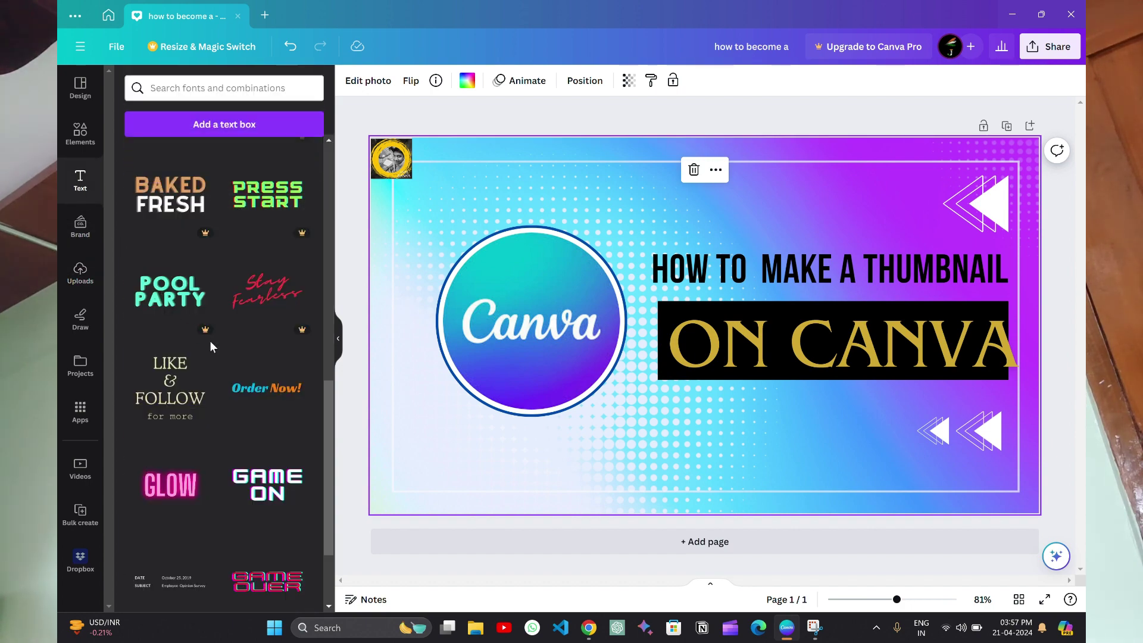
scroll(210, 340, down, 2)
scroll(210, 341, up, 8)
scroll(211, 333, up, 2)
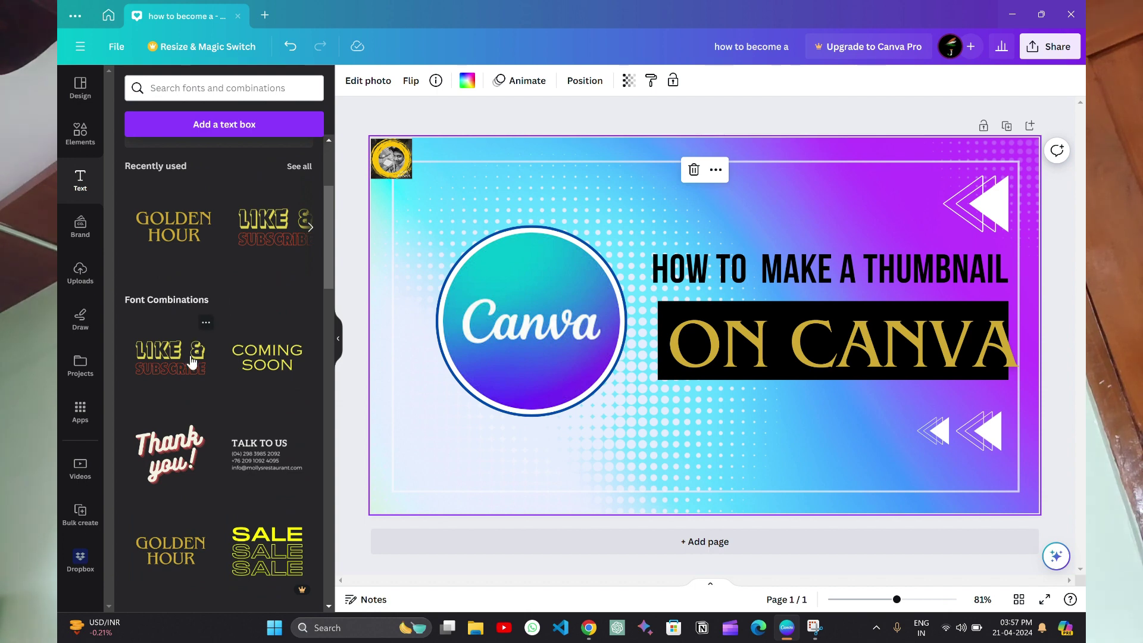
click(172, 363)
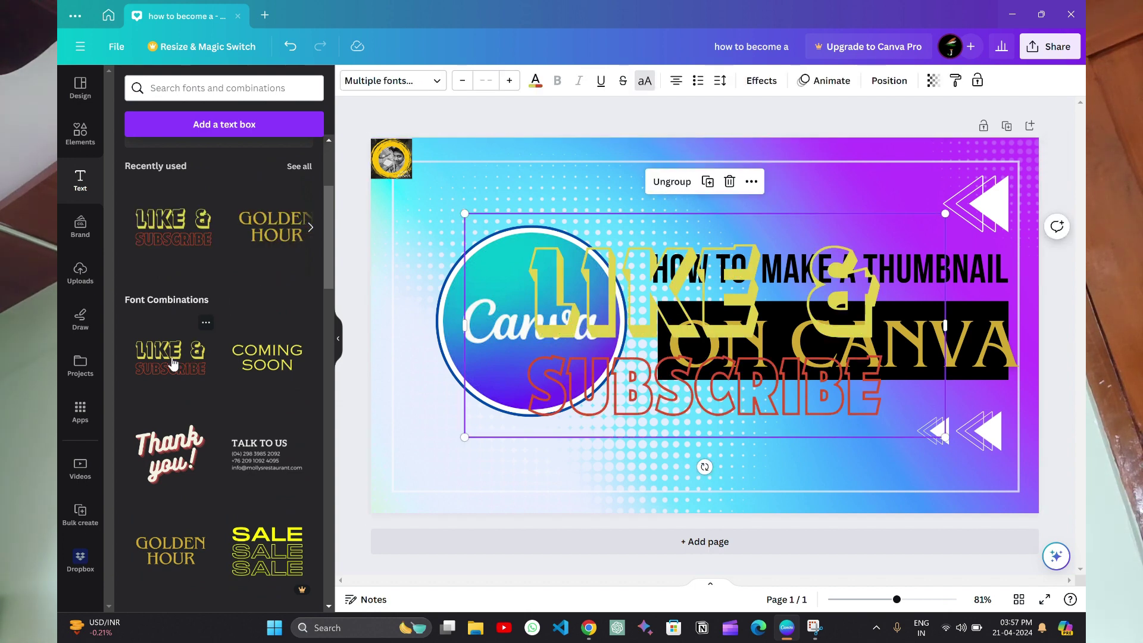
- Shrink the LIKE & SUBSCRIBE group and position it lower right beside the arrows
click(470, 223)
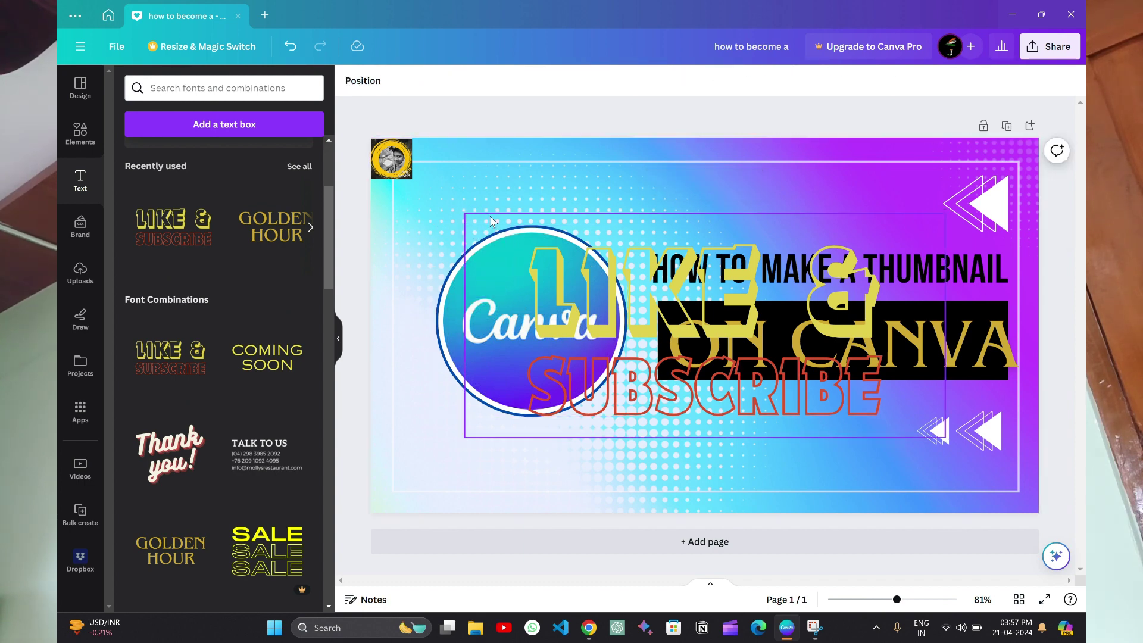
click(492, 222)
drag(464, 214, 715, 545)
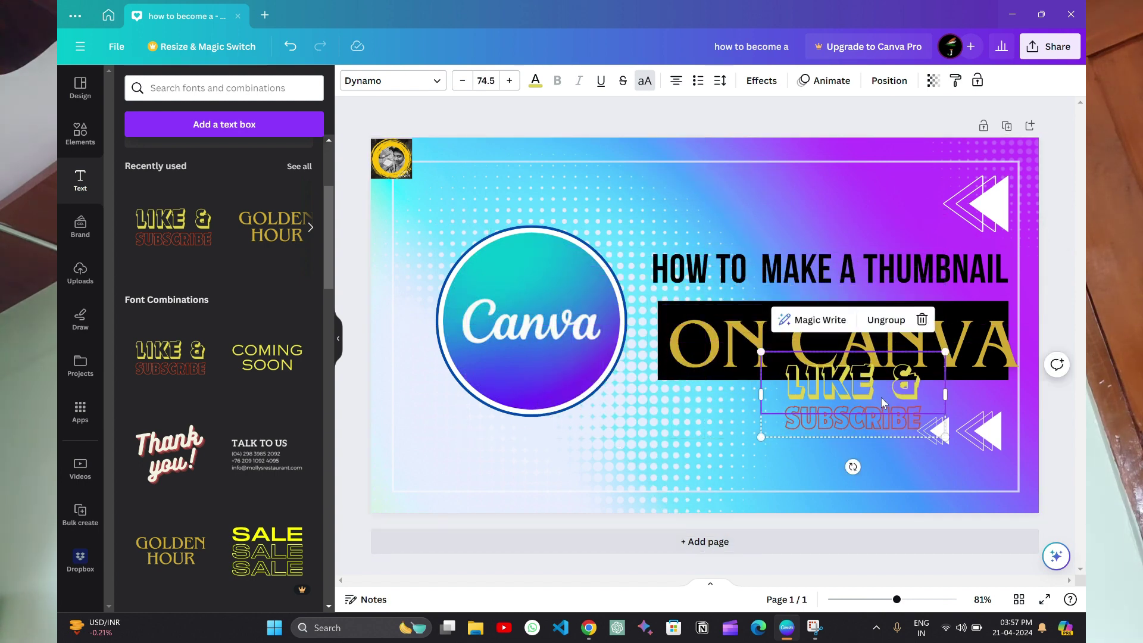
drag(884, 420, 857, 471)
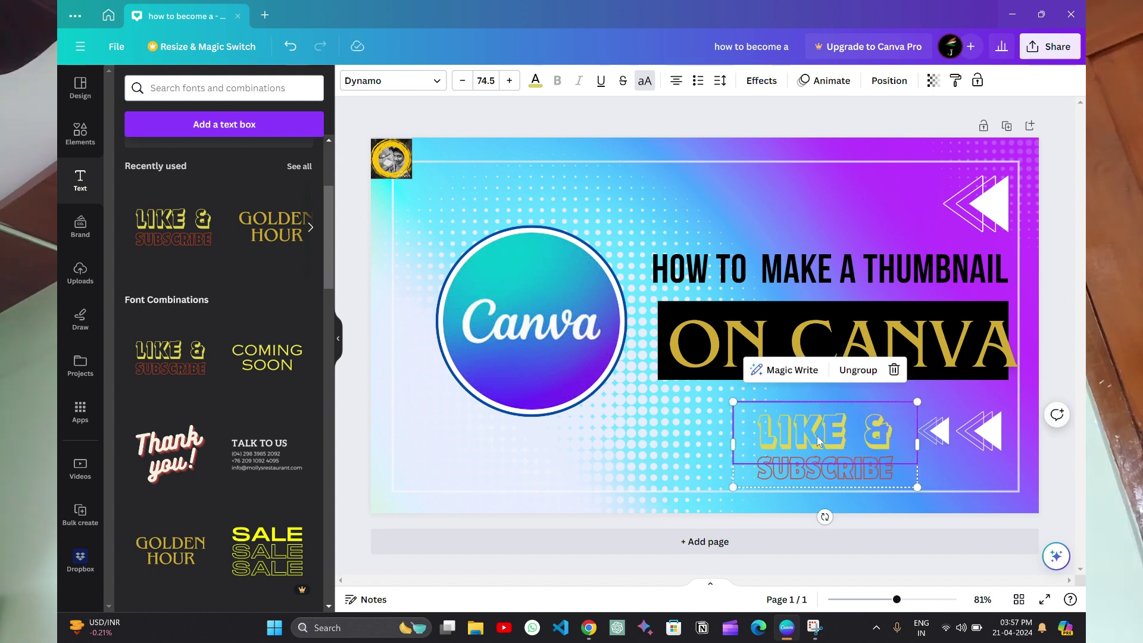
mouse_move(758, 414)
mouse_down()
mouse_move(802, 424)
mouse_move(765, 416)
mouse_up()
- Turn the word LIKE orange, then delete the gradient background
double_click(774, 424)
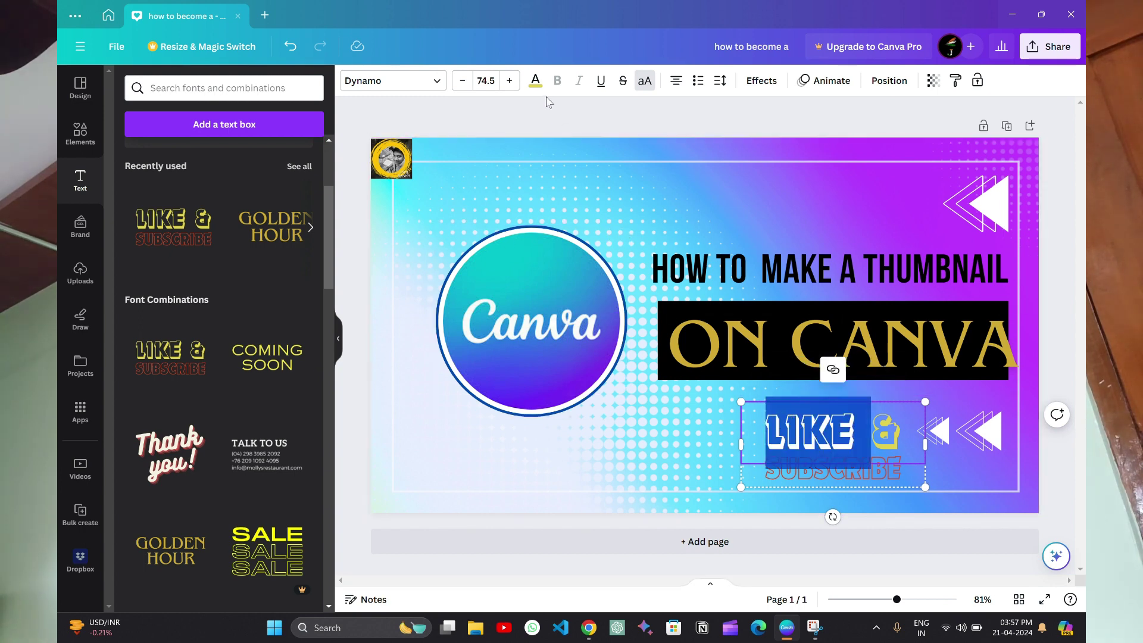
click(535, 80)
scroll(243, 479, down, 2)
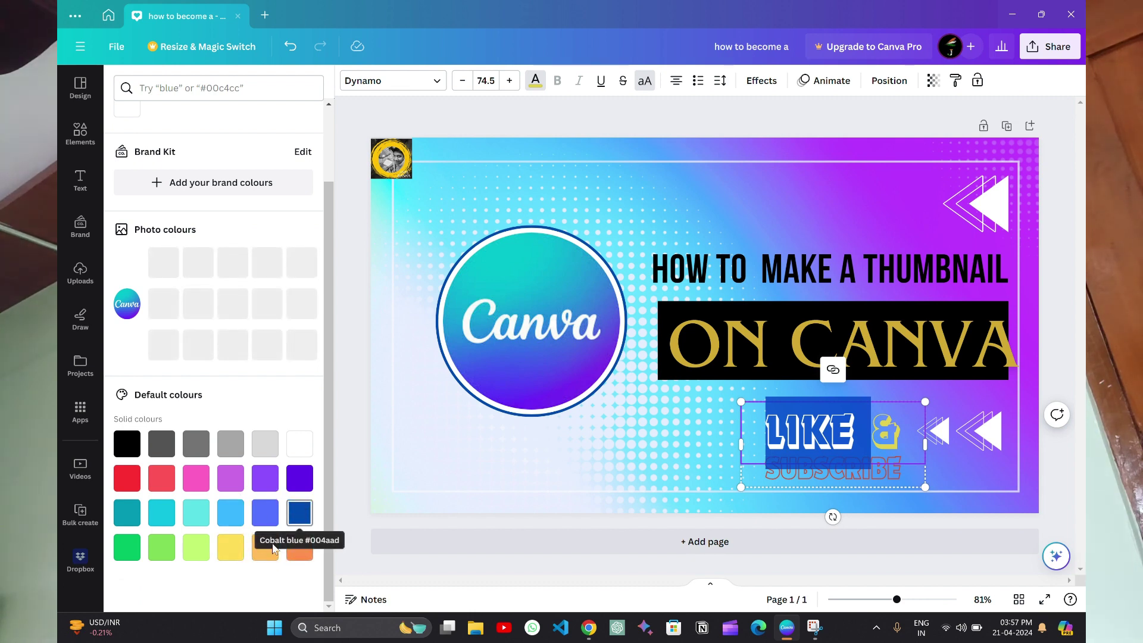
click(309, 546)
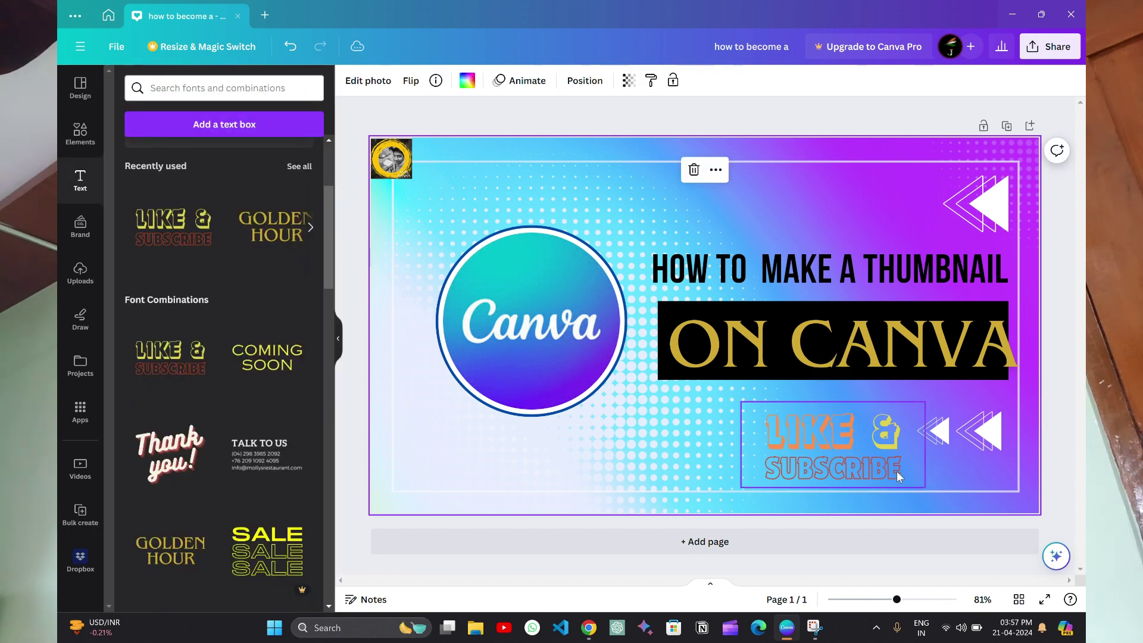
click(693, 171)
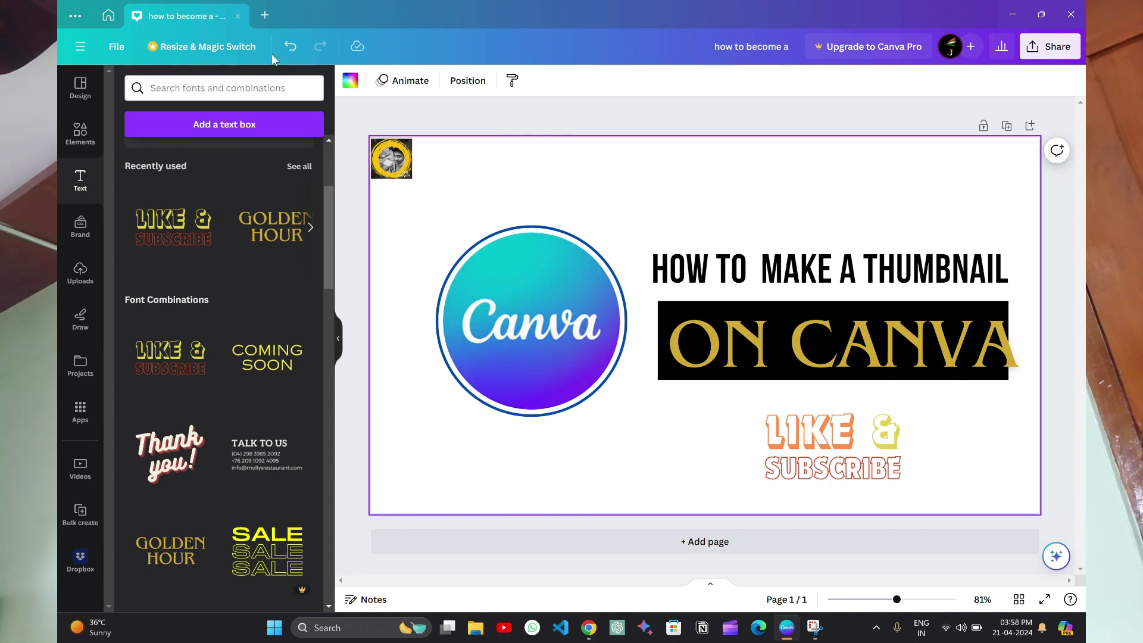
- Undo the deletion to restore the gradient background, border frame and arrows
click(290, 45)
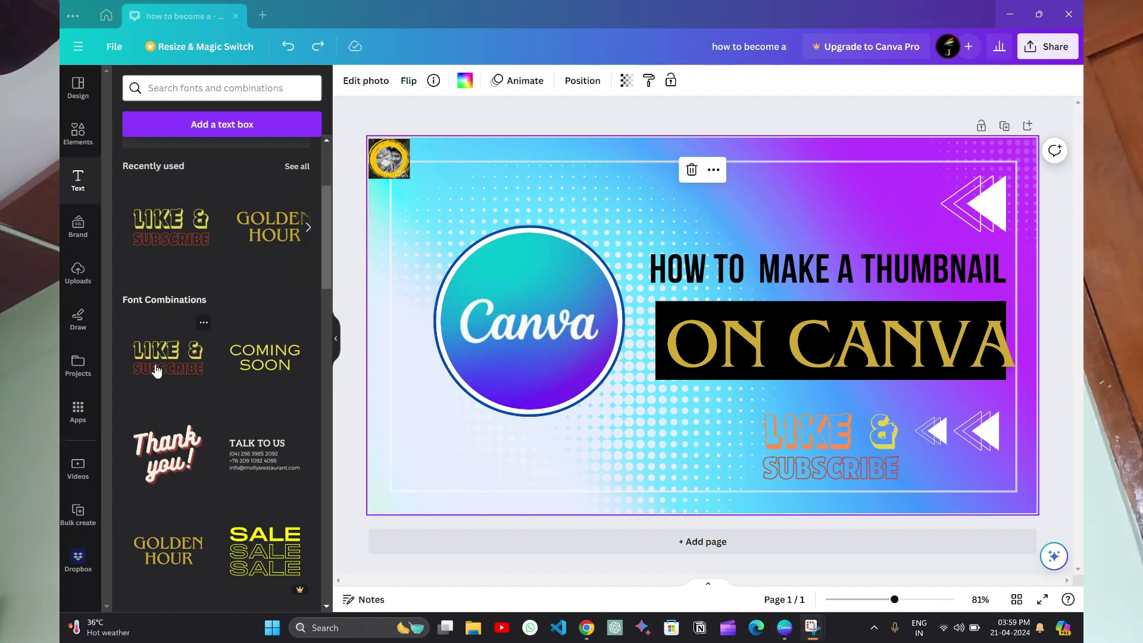
- Export the thumbnail through Share > Download as a 1,280 × 720 PNG
click(1049, 46)
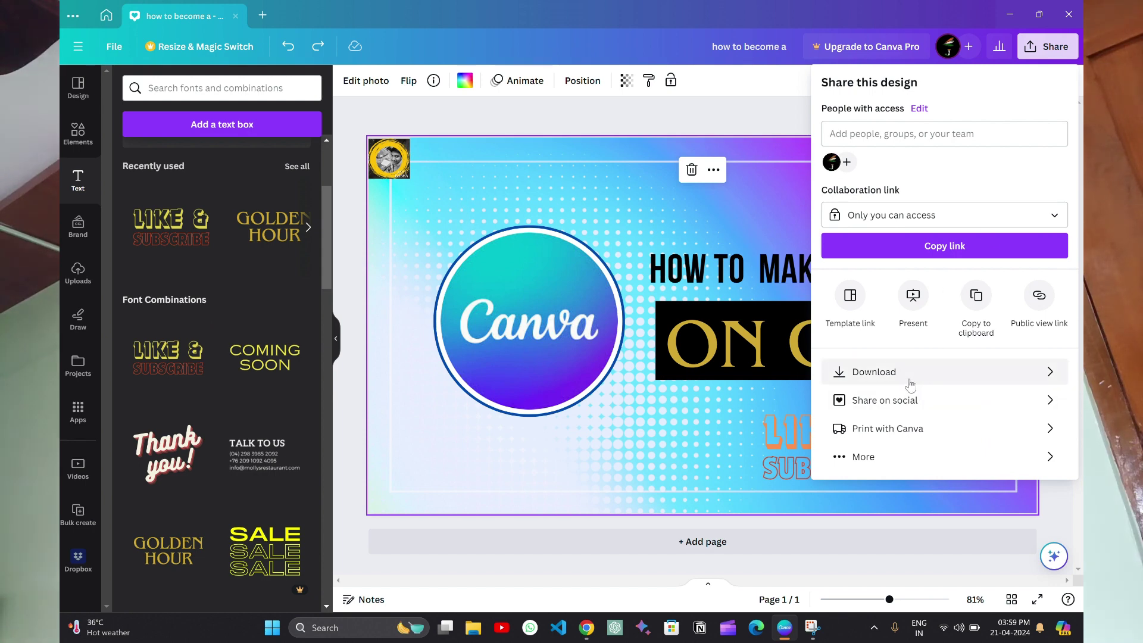
click(909, 382)
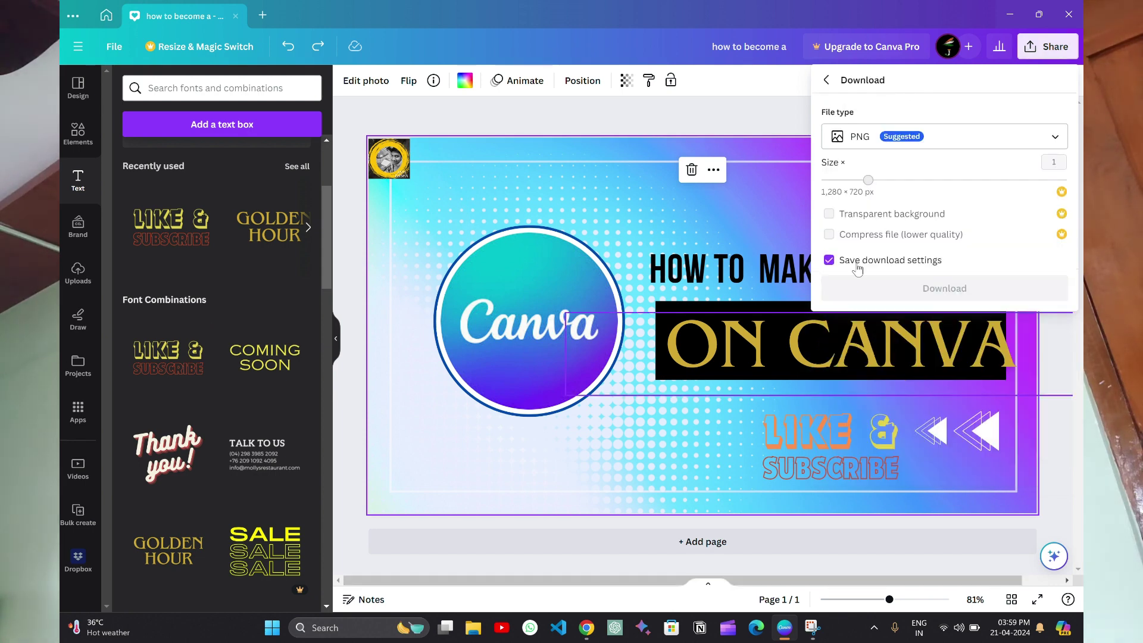
click(875, 305)
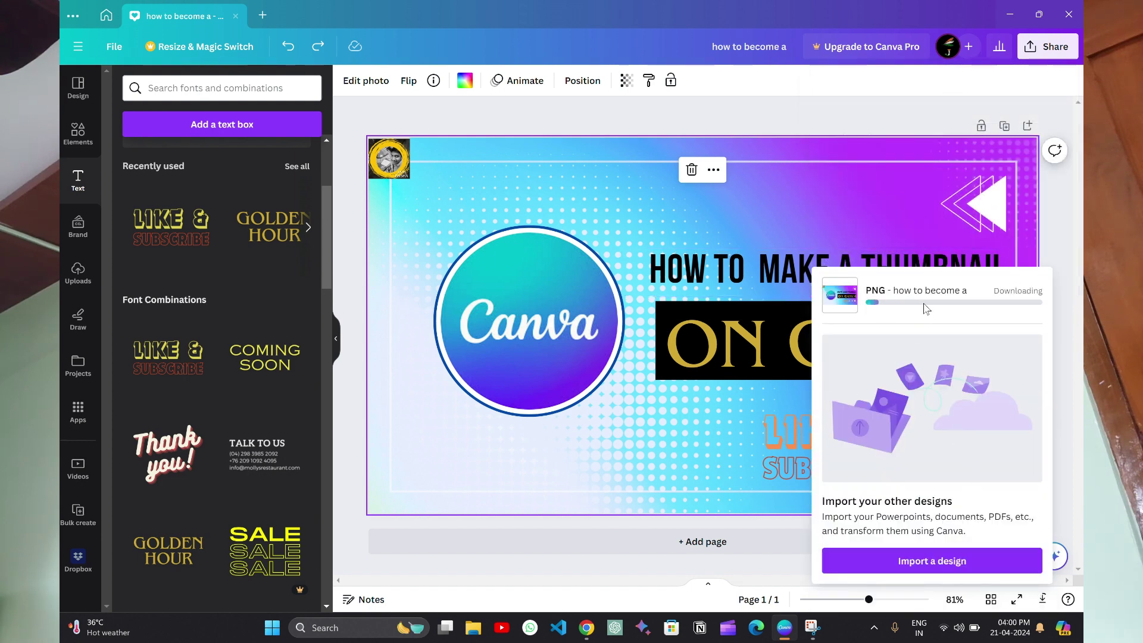